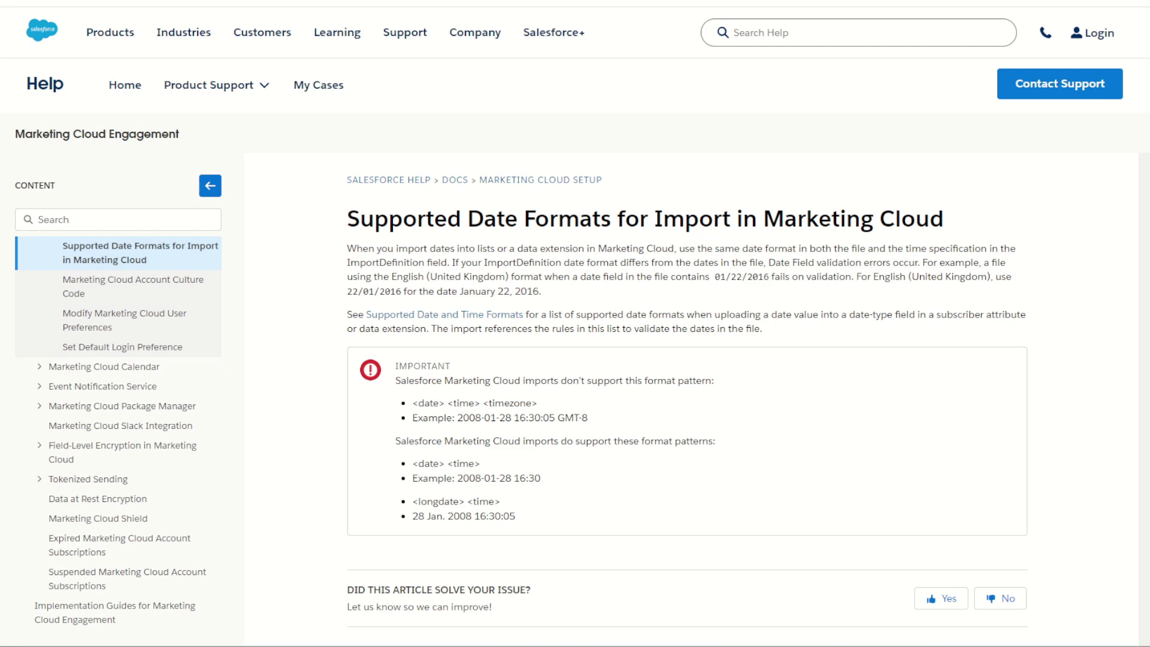
Step: Bring up Import Dates.csv and examine its header row and ID column
{"action": "left_click_drag", "start_coordinate": [1149, 384], "coordinate": [549, 190]}
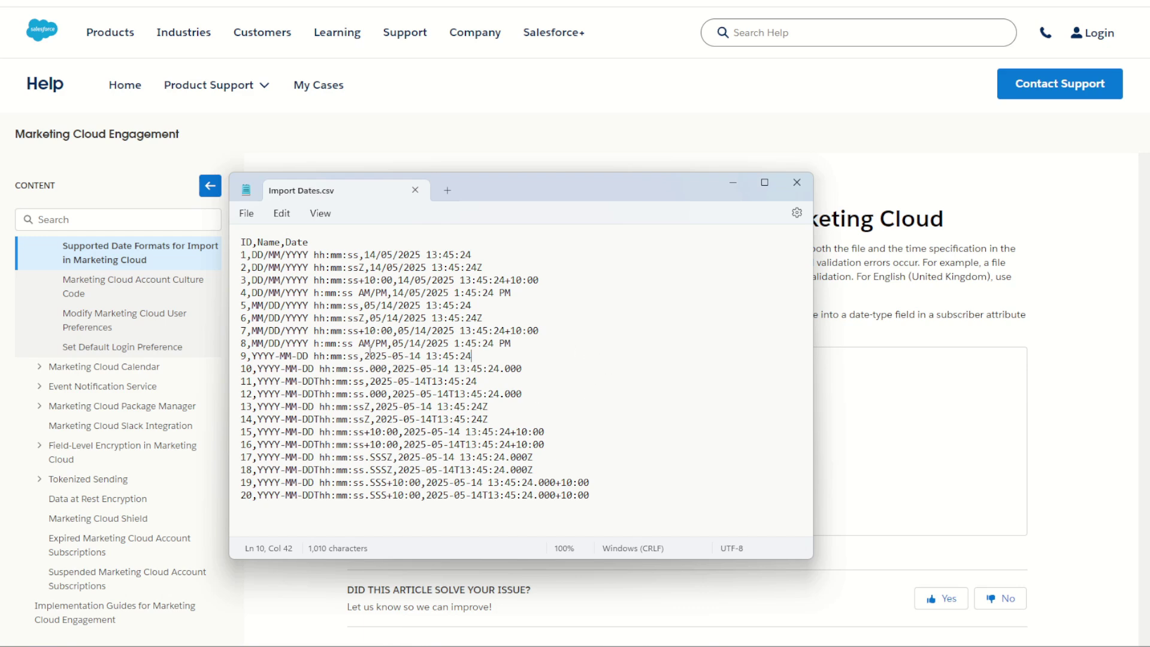
{"action": "triple_click", "coordinate": [248, 241]}
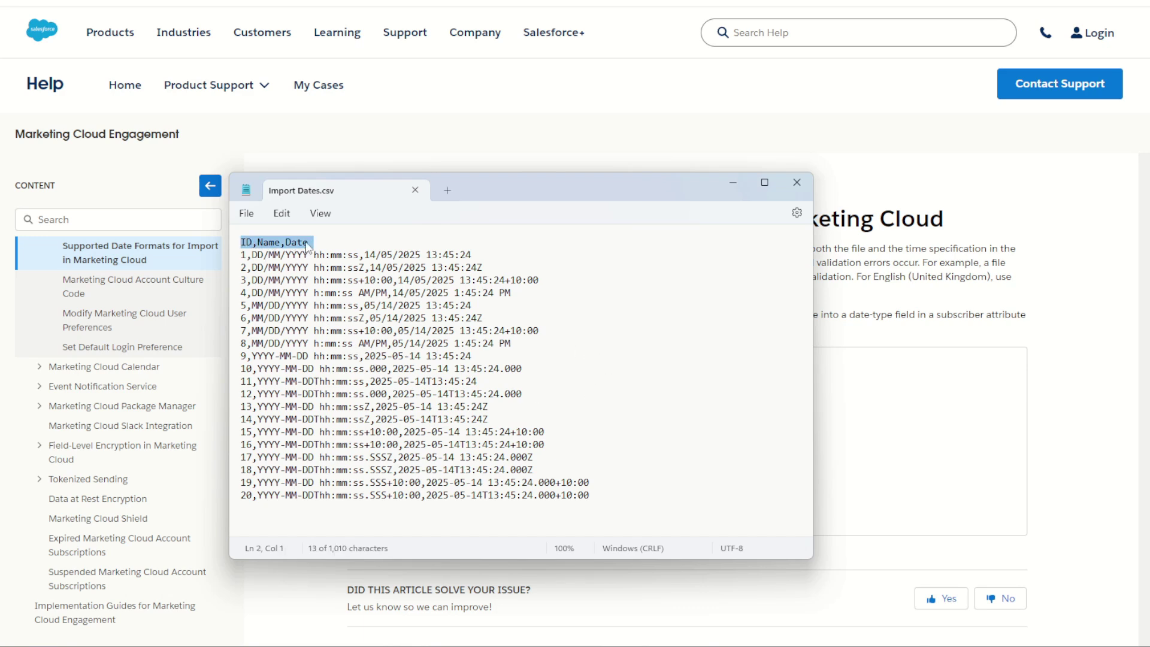
{"action": "double_click", "coordinate": [244, 255]}
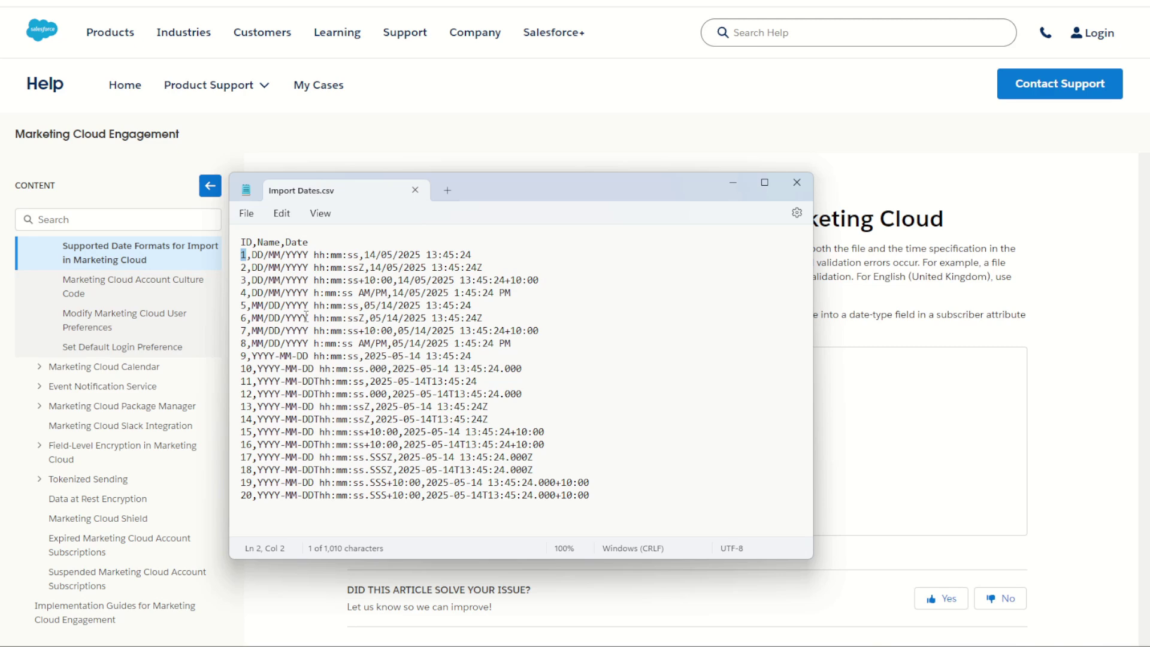
{"action": "left_click", "coordinate": [269, 242]}
Step: Examine the date format patterns in the Name column of Import Dates.csv
{"action": "left_click", "coordinate": [254, 255]}
{"action": "key", "text": "Right"}
{"action": "key", "text": "Right"}
{"action": "key", "text": "Right"}
{"action": "key", "text": "Right"}
{"action": "key", "text": "Right"}
{"action": "key", "text": "Right"}
{"action": "key", "text": "Right"}
{"action": "key", "text": "Down"}
{"action": "key", "text": "Down"}
{"action": "key", "text": "Down"}
{"action": "key", "text": "Down"}
{"action": "left_click", "coordinate": [258, 358]}
{"action": "key", "text": "Right"}
{"action": "key", "text": "Right"}
{"action": "key", "text": "Right"}
{"action": "key", "text": "Right"}
{"action": "key", "text": "Right"}
{"action": "key", "text": "Right"}
{"action": "key", "text": "Right"}
Step: Examine the Date column, comparing row 1's date and time value with its DD/MM/YYYY hh:mm:ss pattern
{"action": "left_click_drag", "start_coordinate": [286, 243], "coordinate": [304, 242]}
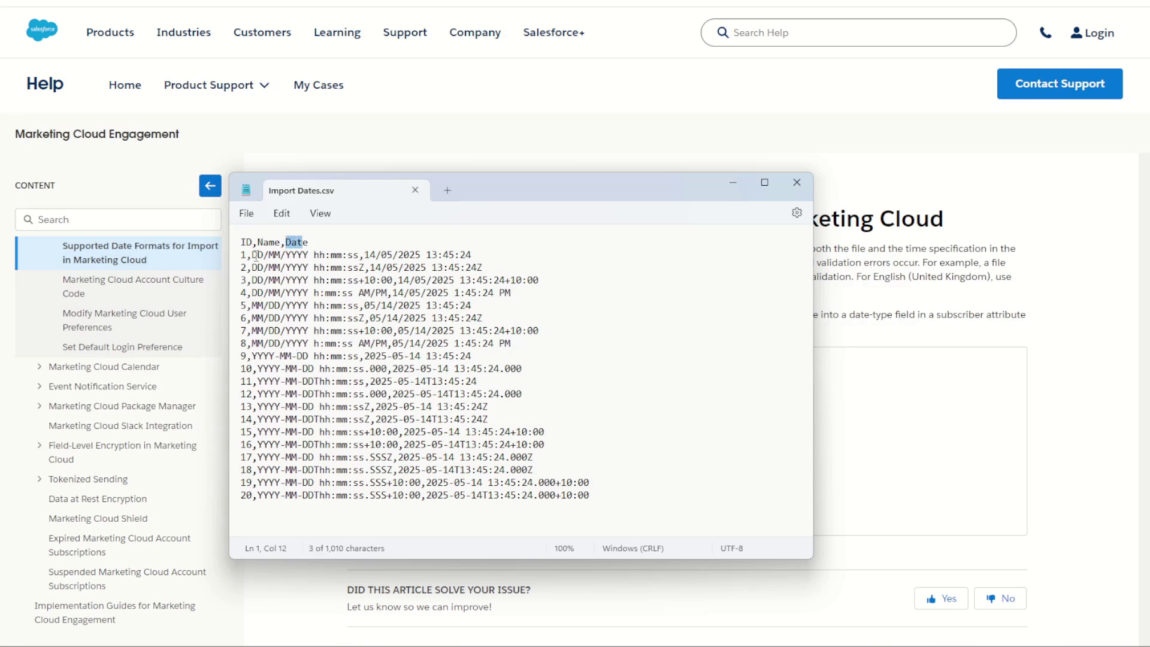
{"action": "left_click", "coordinate": [268, 255]}
{"action": "left_click_drag", "start_coordinate": [364, 255], "coordinate": [384, 254]}
{"action": "left_click", "coordinate": [384, 254]}
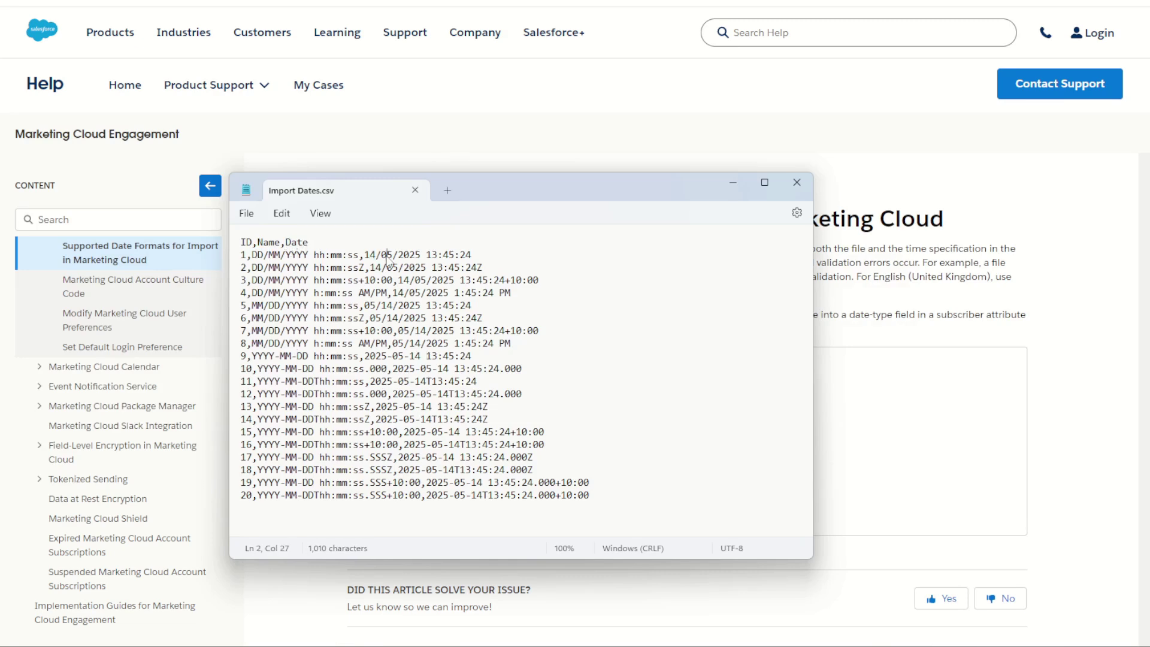
{"action": "left_click_drag", "start_coordinate": [427, 255], "coordinate": [472, 256]}
{"action": "left_click", "coordinate": [446, 256]}
{"action": "left_click", "coordinate": [460, 256]}
{"action": "left_click_drag", "start_coordinate": [358, 254], "coordinate": [252, 259]}
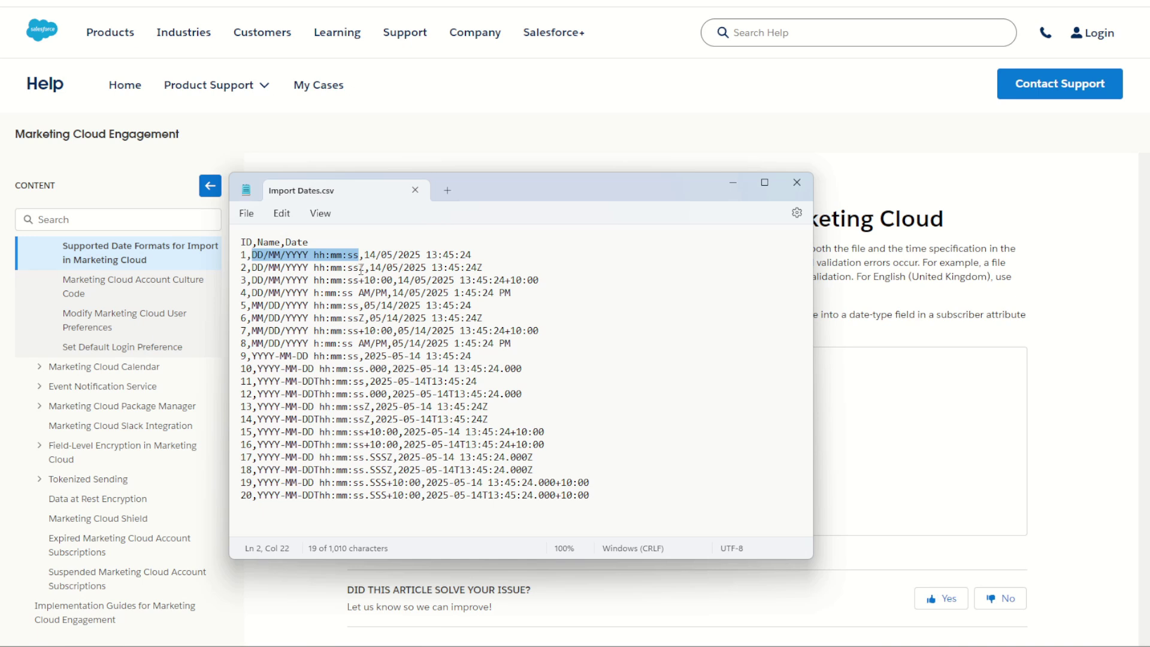
Step: Examine the Z, +10:00 and AM/PM suffixes in rows 2 to 4 of the file
{"action": "left_click_drag", "start_coordinate": [359, 268], "coordinate": [364, 268]}
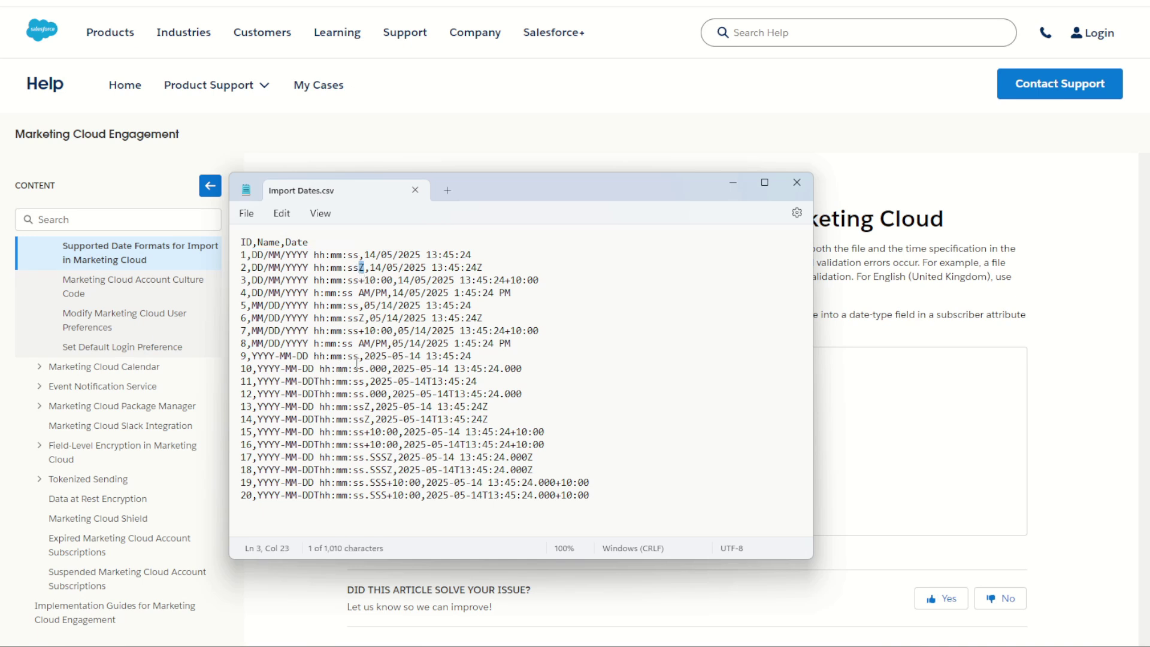
{"action": "left_click_drag", "start_coordinate": [359, 279], "coordinate": [375, 279]}
{"action": "left_click", "coordinate": [314, 305]}
{"action": "left_click_drag", "start_coordinate": [359, 293], "coordinate": [387, 293]}
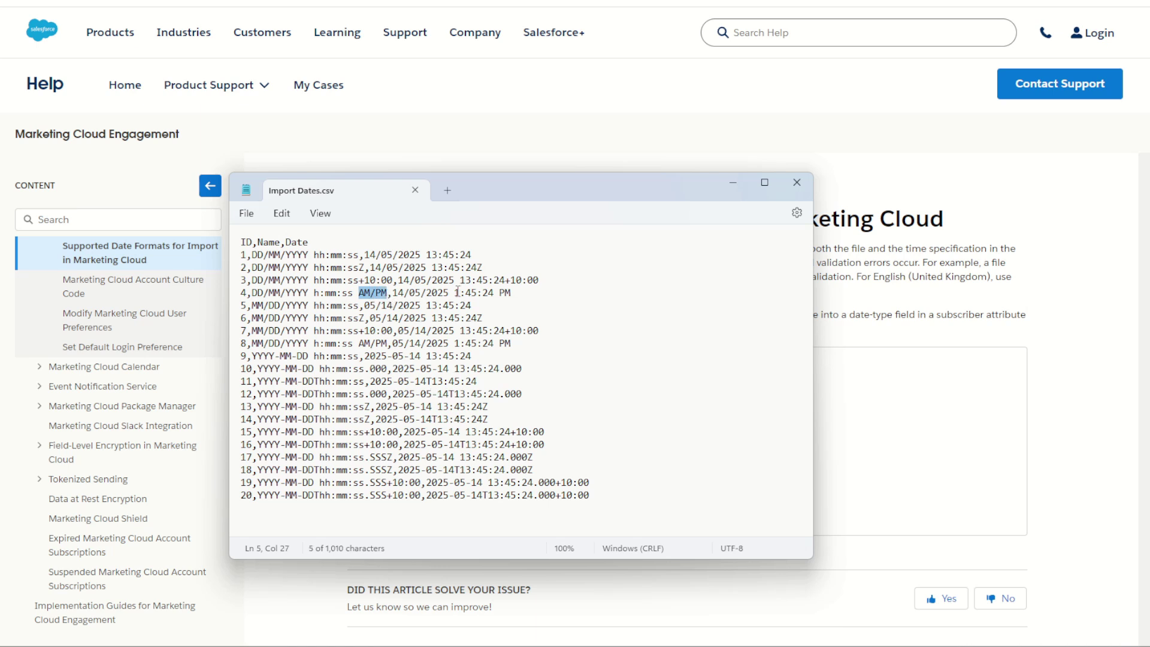
{"action": "left_click", "coordinate": [457, 292]}
{"action": "left_click_drag", "start_coordinate": [499, 293], "coordinate": [514, 296]}
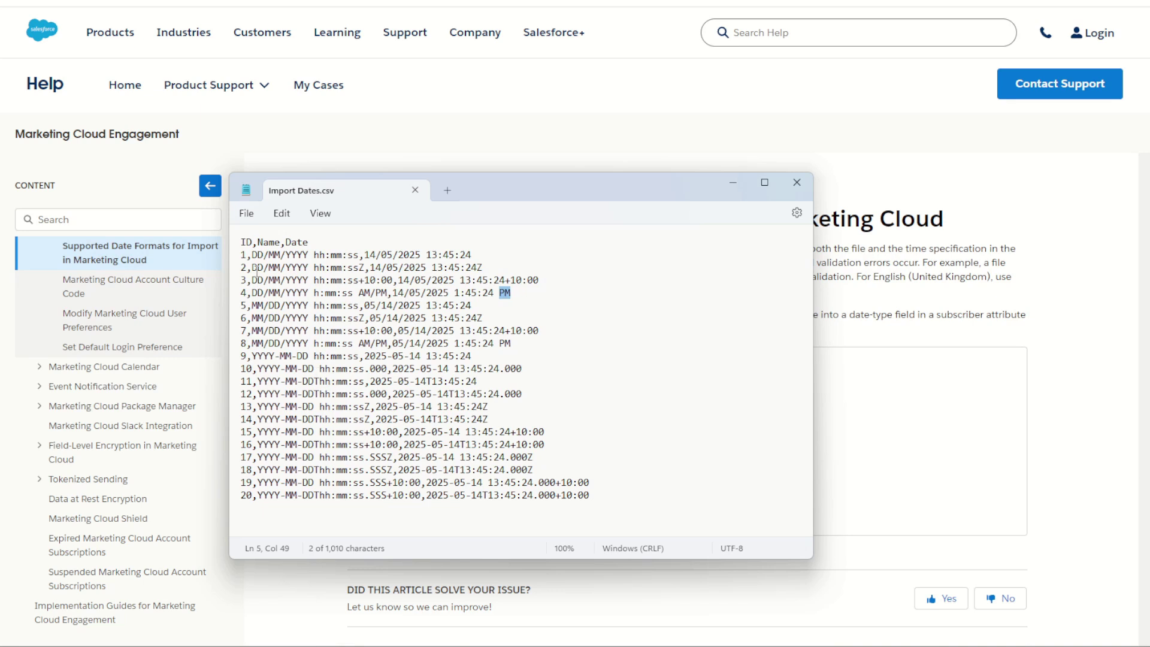
Step: Compare the DD/MM/YYYY, MM/DD/YYYY and YYYY-MM-DD format groups in the file
{"action": "left_click_drag", "start_coordinate": [257, 269], "coordinate": [280, 270]}
{"action": "left_click_drag", "start_coordinate": [252, 306], "coordinate": [280, 307]}
{"action": "left_click_drag", "start_coordinate": [252, 355], "coordinate": [361, 500]}
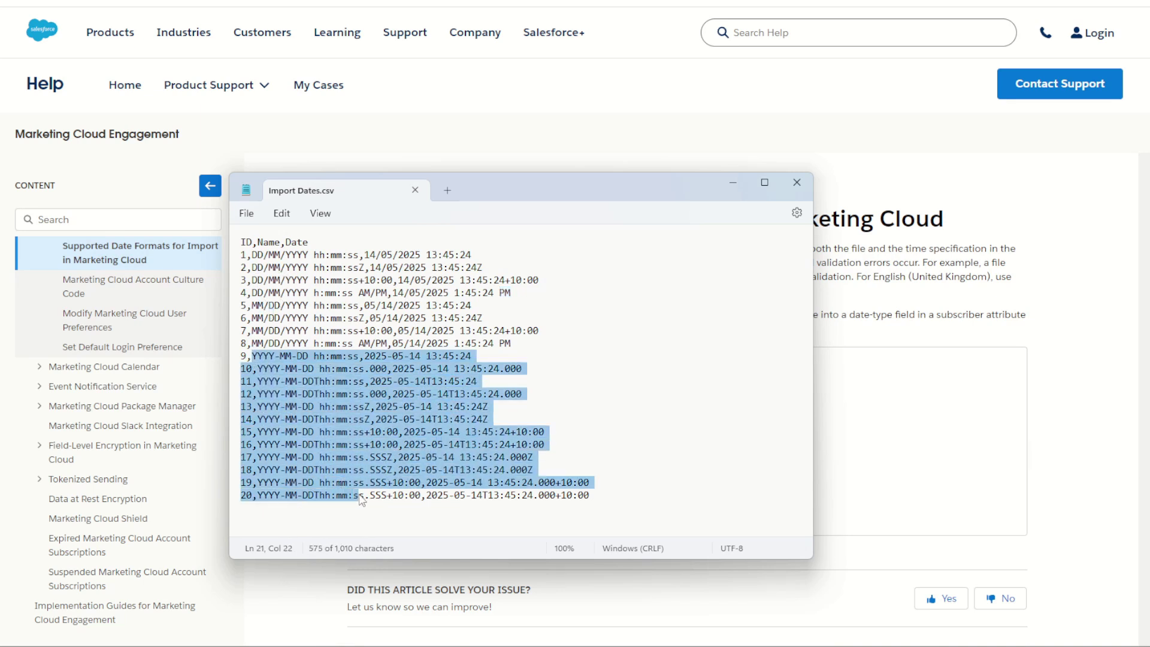
{"action": "left_click", "coordinate": [399, 444]}
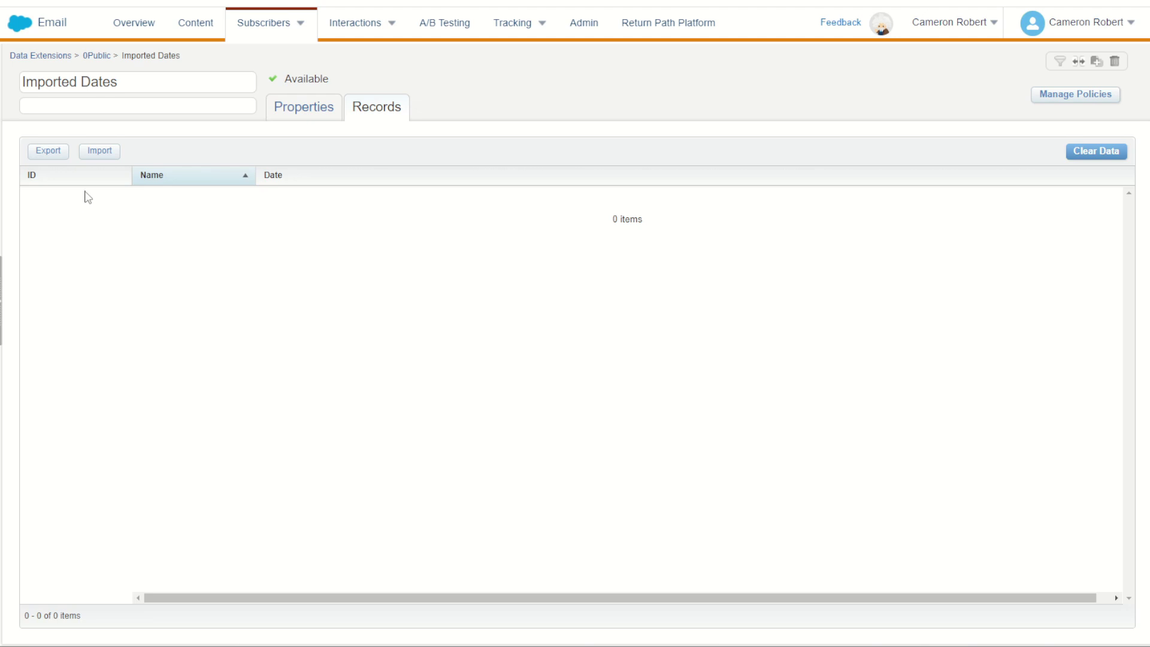
Step: Start an import into the Imported Dates data extension using Import Dates.csv with the Overwrite import type
{"action": "left_click", "coordinate": [99, 151]}
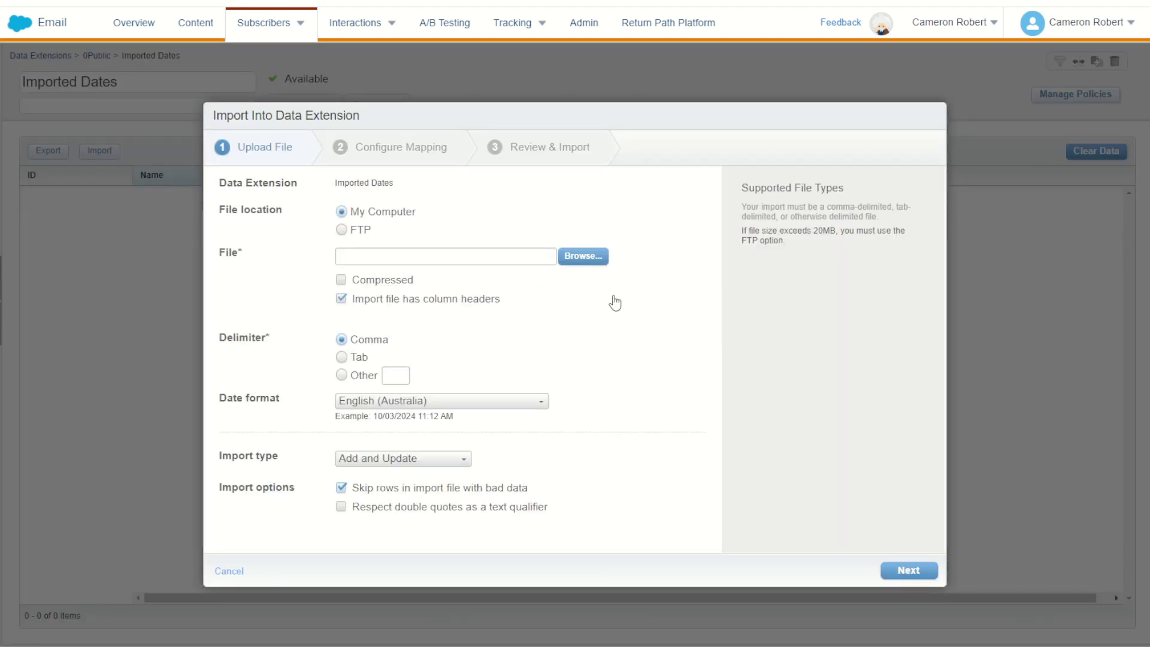
{"action": "left_click", "coordinate": [590, 257]}
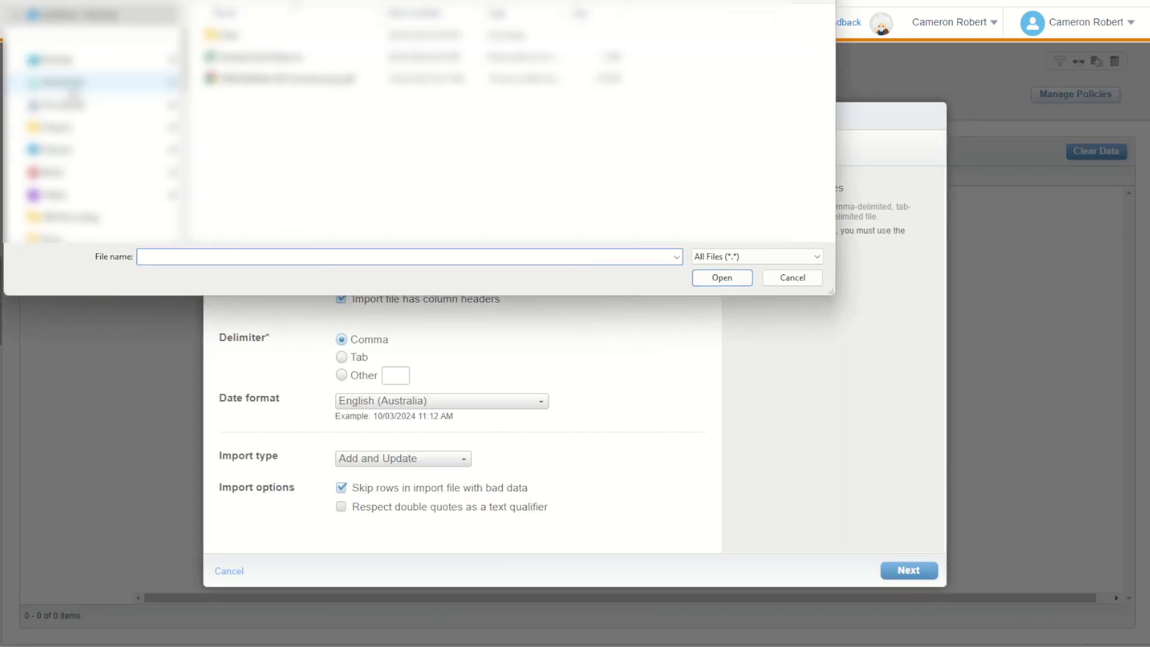
{"action": "left_click", "coordinate": [252, 49]}
{"action": "left_click", "coordinate": [737, 277]}
{"action": "left_click", "coordinate": [403, 458]}
{"action": "left_click", "coordinate": [385, 533]}
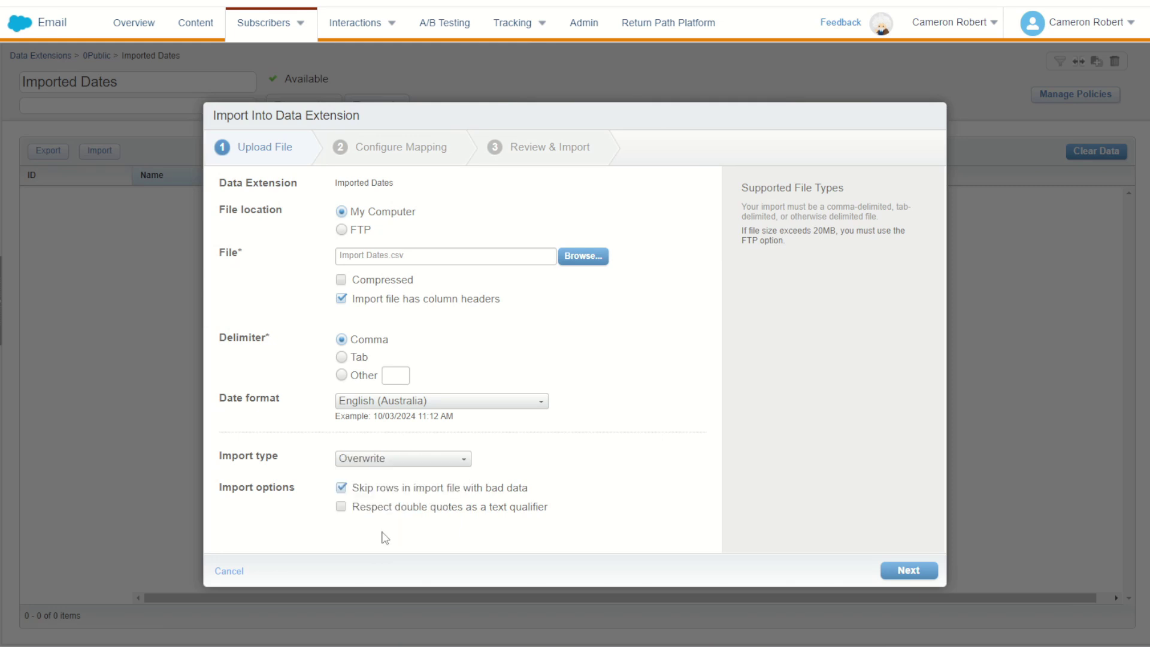
Step: Keep the mapping by header row and run the import into Imported Dates
{"action": "left_click", "coordinate": [919, 572]}
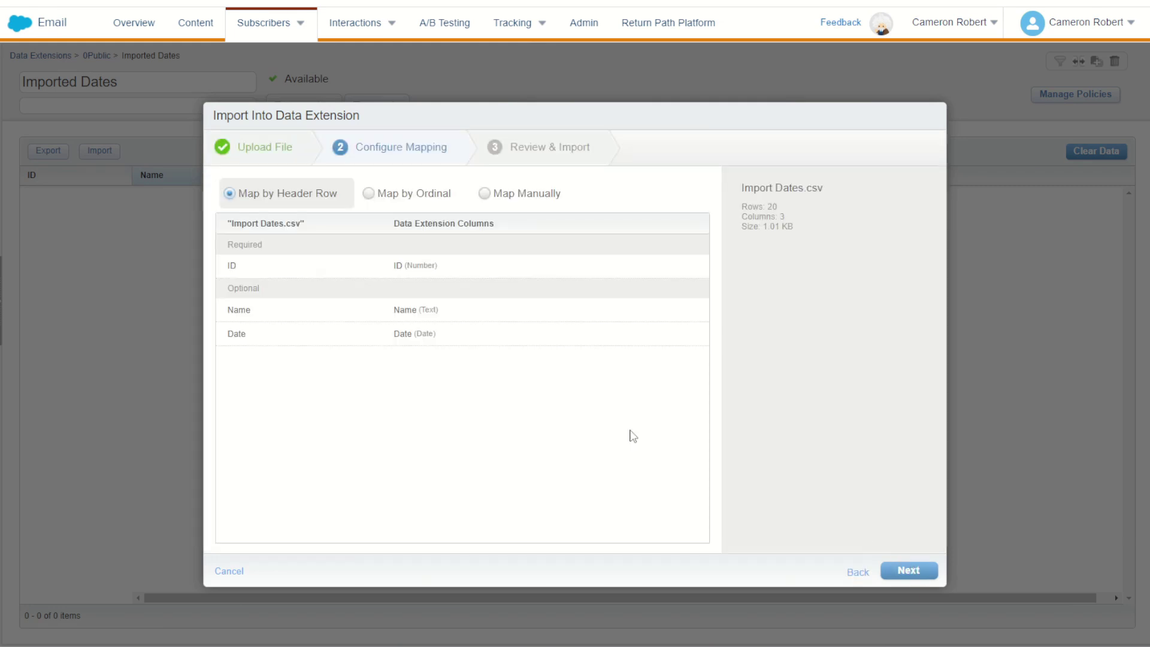
{"action": "left_click", "coordinate": [909, 577]}
{"action": "left_click", "coordinate": [910, 576]}
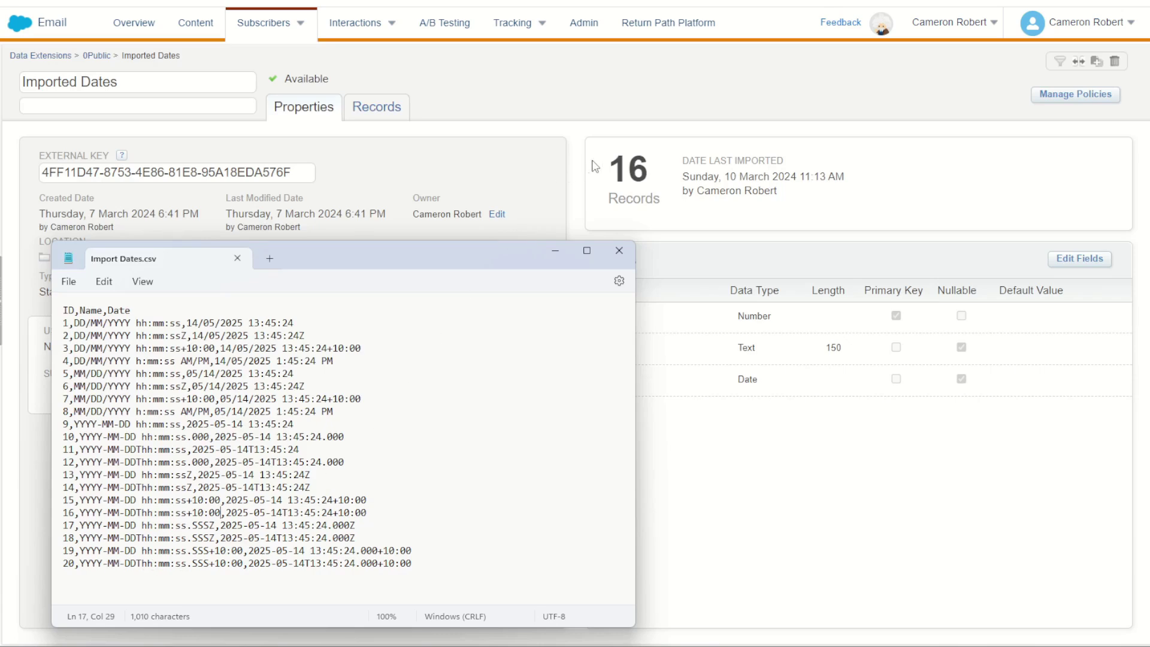
Step: Display the imported records of Imported Dates and sort them by ID in ascending order
{"action": "left_click", "coordinate": [601, 90]}
{"action": "left_click", "coordinate": [384, 110]}
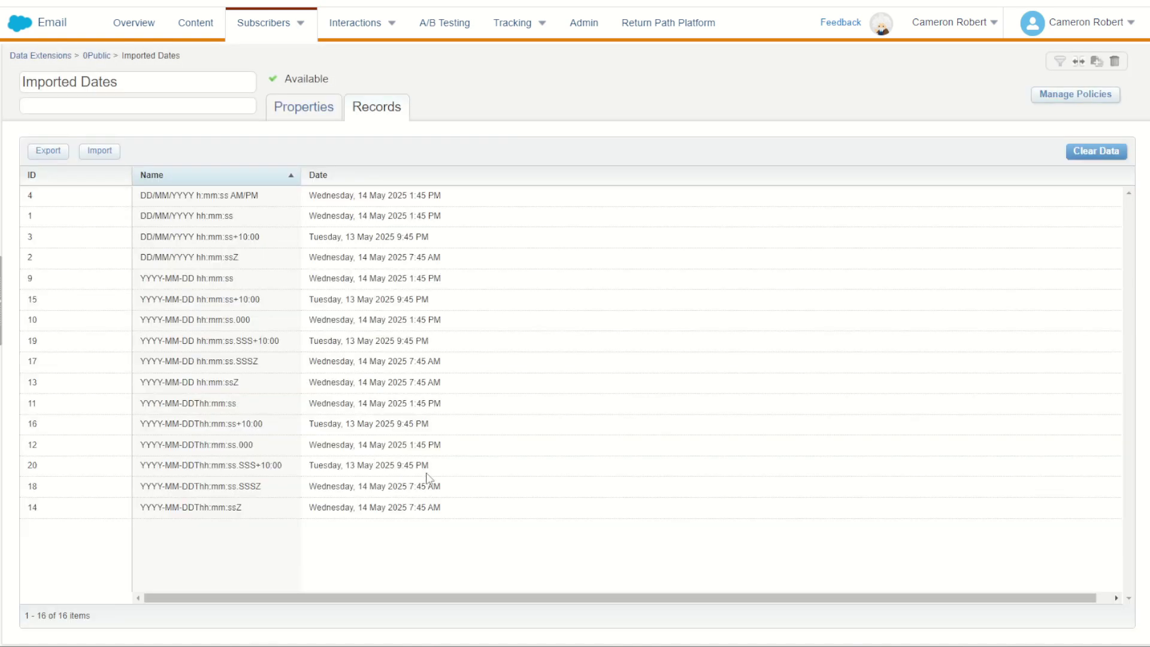
{"action": "left_click", "coordinate": [78, 177]}
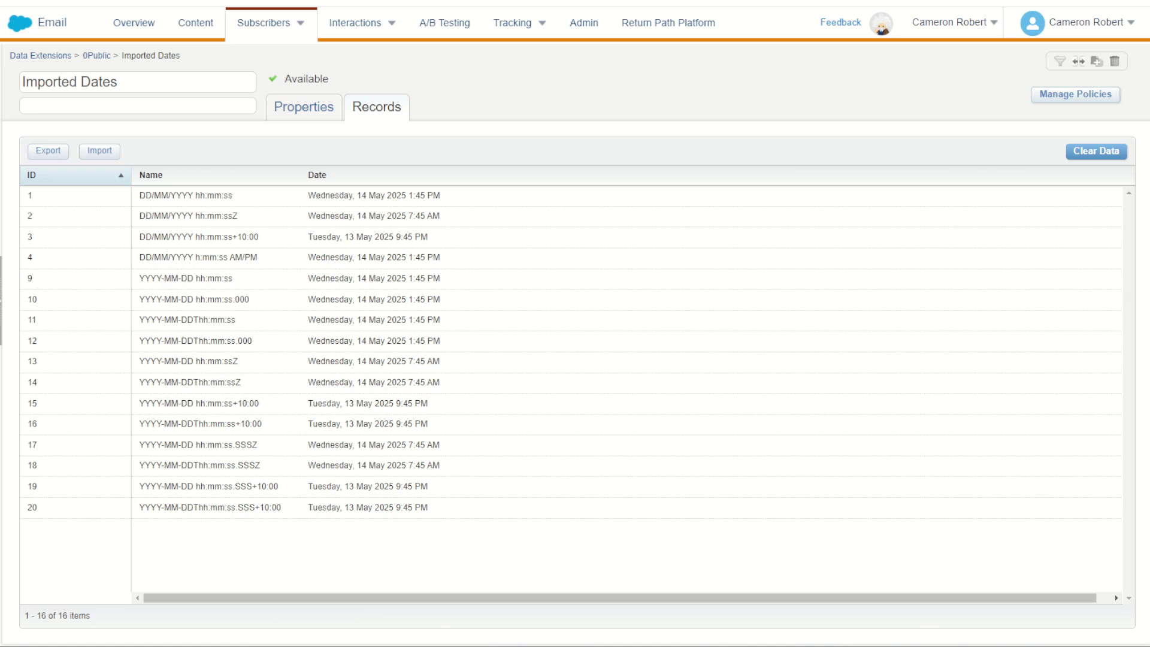
Step: Check the MM/DD/YYYY rows 5 to 8 in Import Dates.csv against the imported records
{"action": "key", "text": "alt+Tab"}
{"action": "left_click_drag", "start_coordinate": [293, 254], "coordinate": [396, 188]}
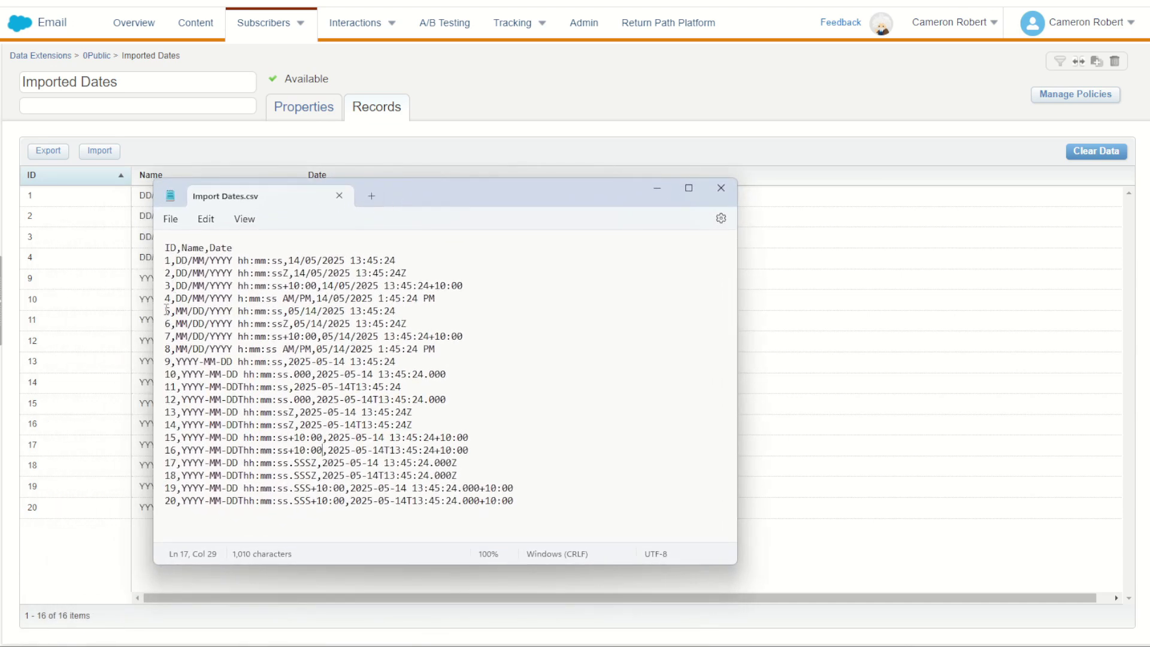
{"action": "left_click_drag", "start_coordinate": [166, 310], "coordinate": [277, 353]}
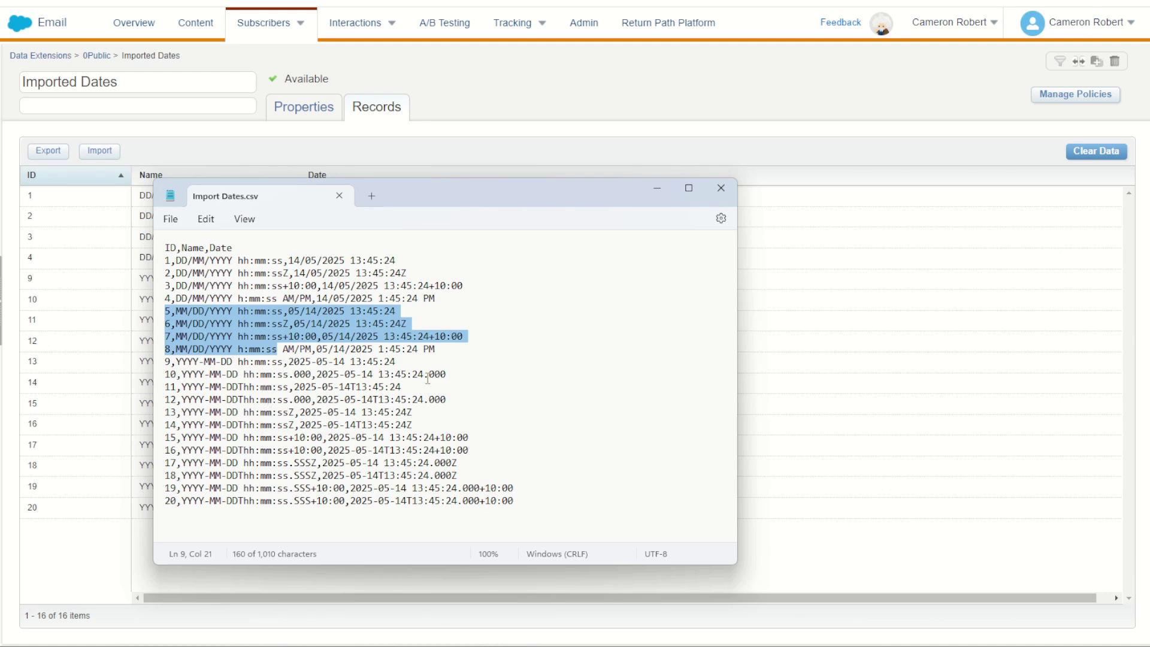
{"action": "left_click", "coordinate": [490, 102]}
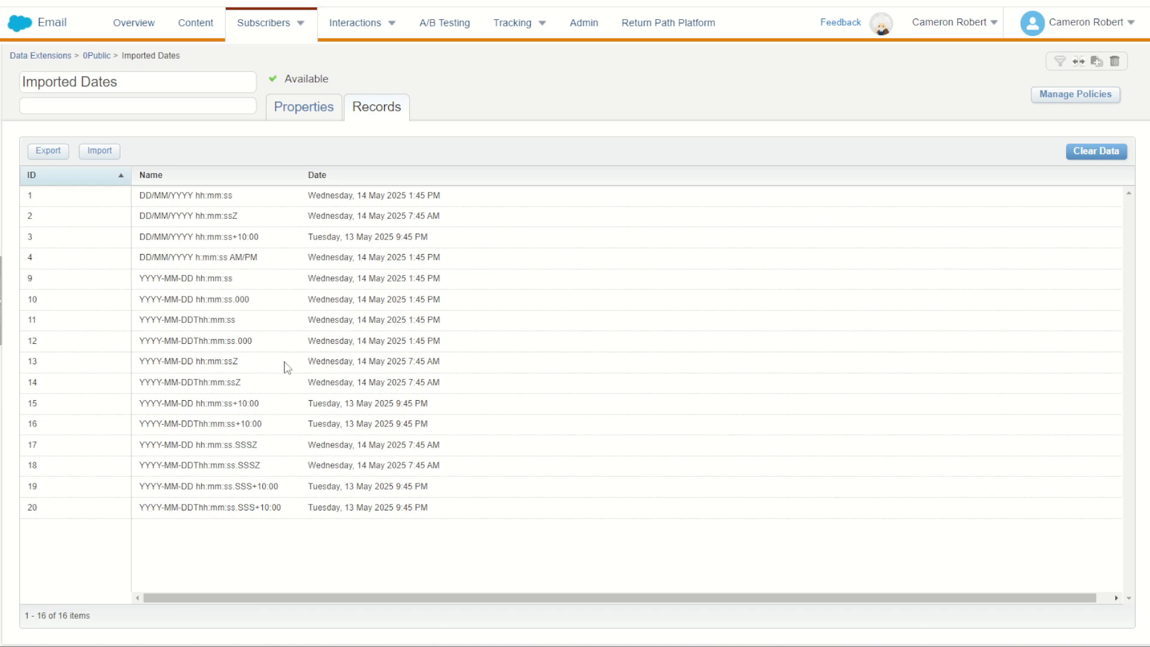
Step: Place Import Dates.csv beside the imported records and examine row 1's date and time value
{"action": "key", "text": "alt+Tab"}
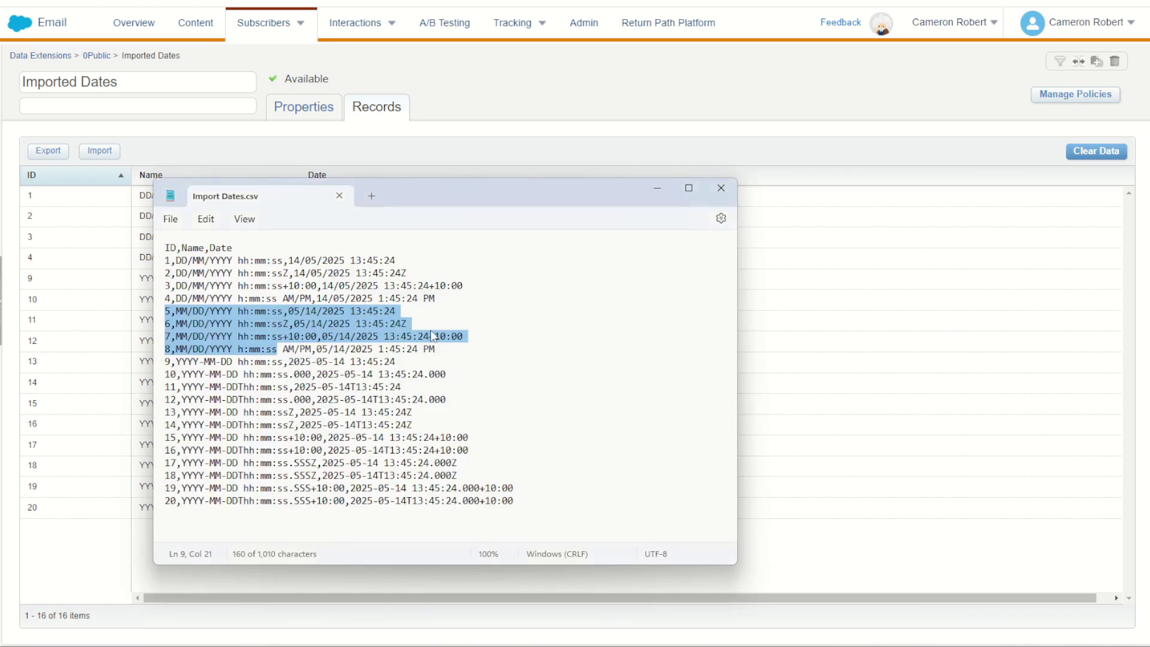
{"action": "left_click", "coordinate": [385, 297]}
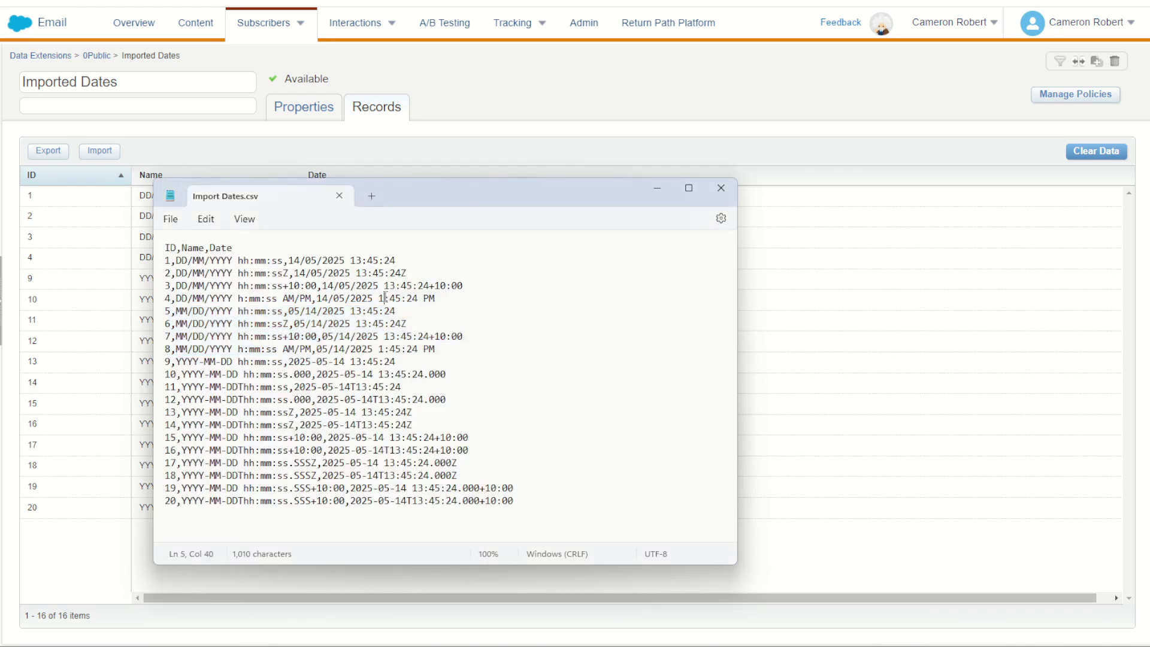
{"action": "left_click_drag", "start_coordinate": [288, 260], "coordinate": [311, 260]}
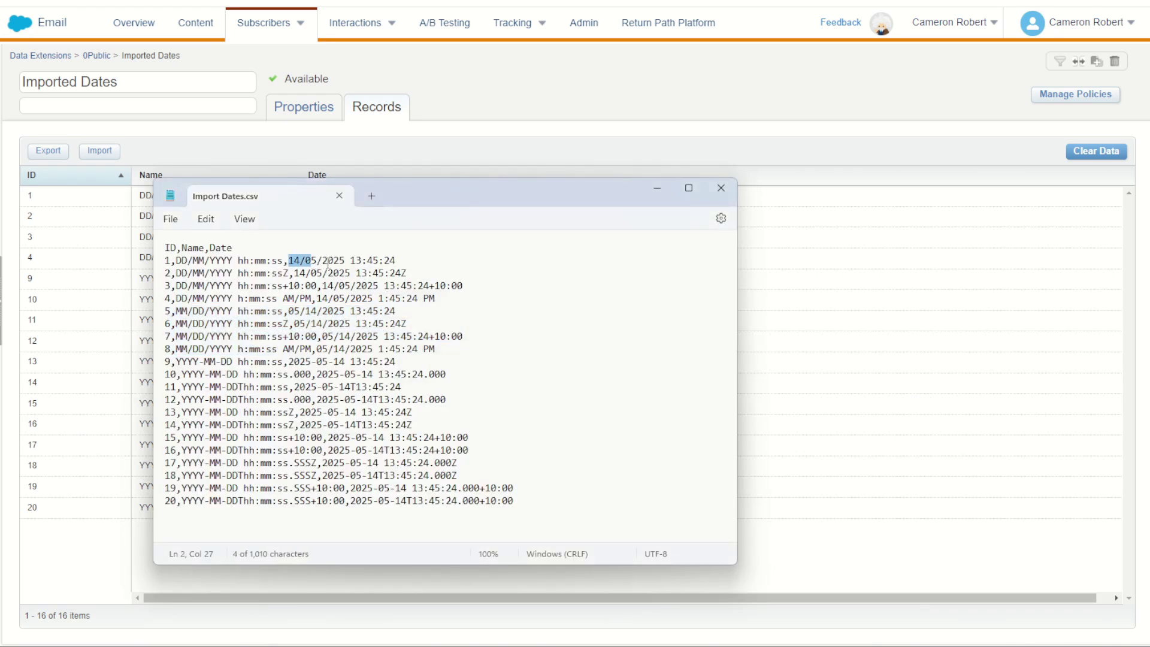
{"action": "left_click_drag", "start_coordinate": [367, 261], "coordinate": [377, 261]}
{"action": "left_click", "coordinate": [358, 260]}
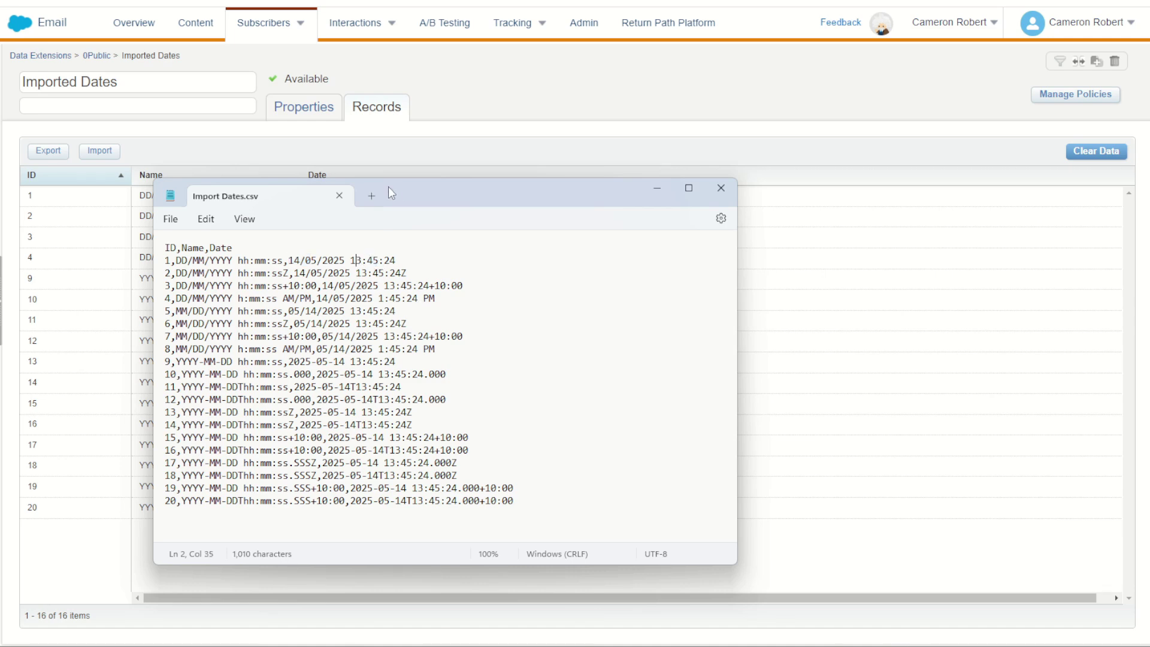
{"action": "left_click_drag", "start_coordinate": [392, 199], "coordinate": [751, 185]}
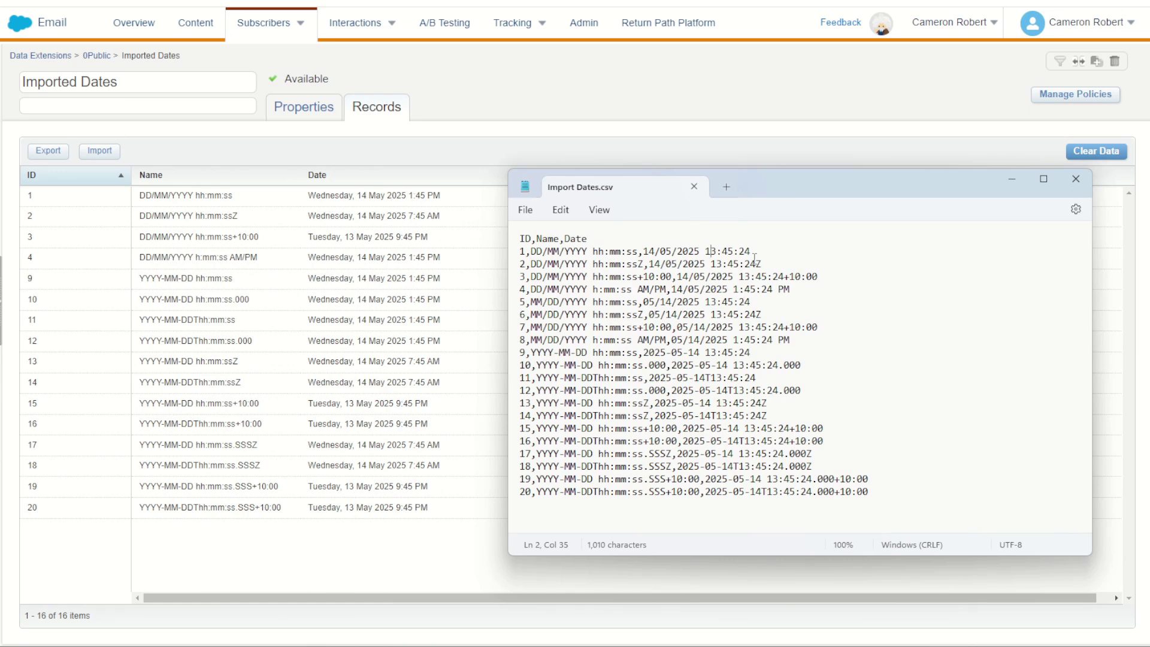
{"action": "left_click_drag", "start_coordinate": [765, 252], "coordinate": [536, 259]}
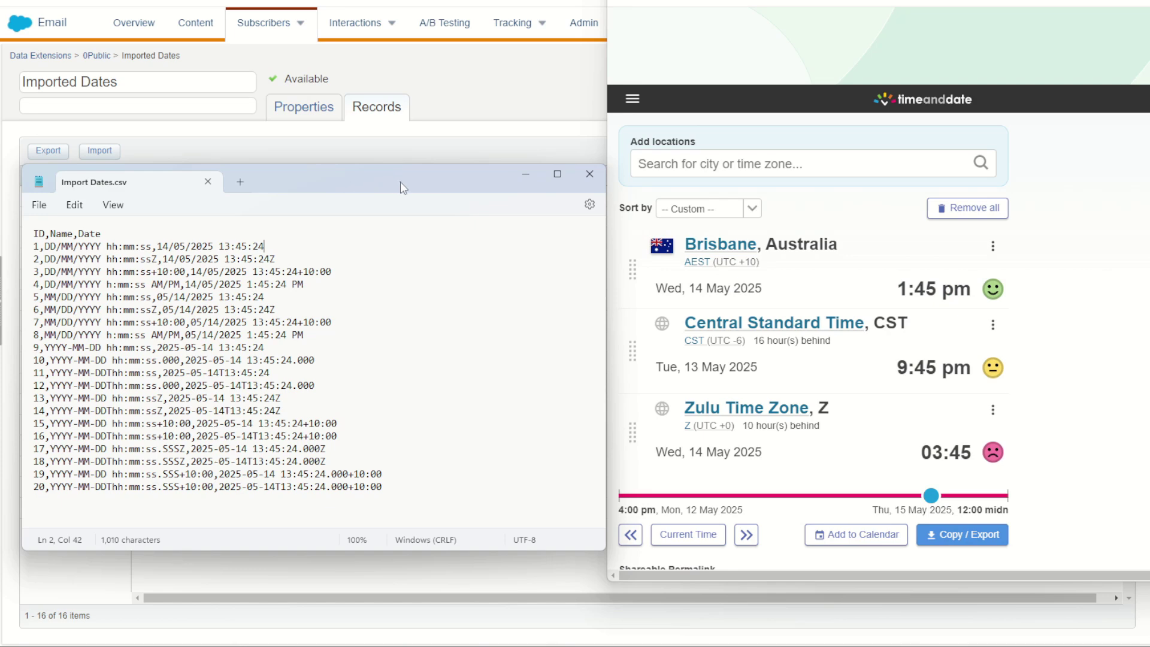
Step: Compare row 1's source date value with its imported record and the Brisbane time on timeanddate
{"action": "left_click", "coordinate": [525, 174]}
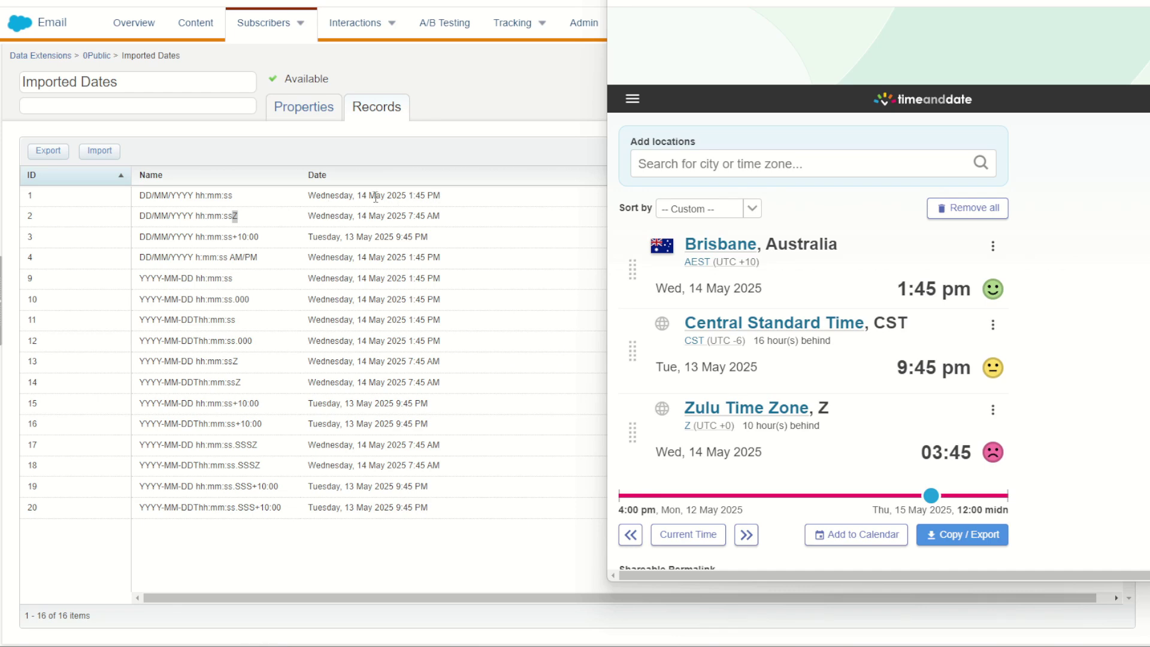
{"action": "key", "text": "alt+Tab"}
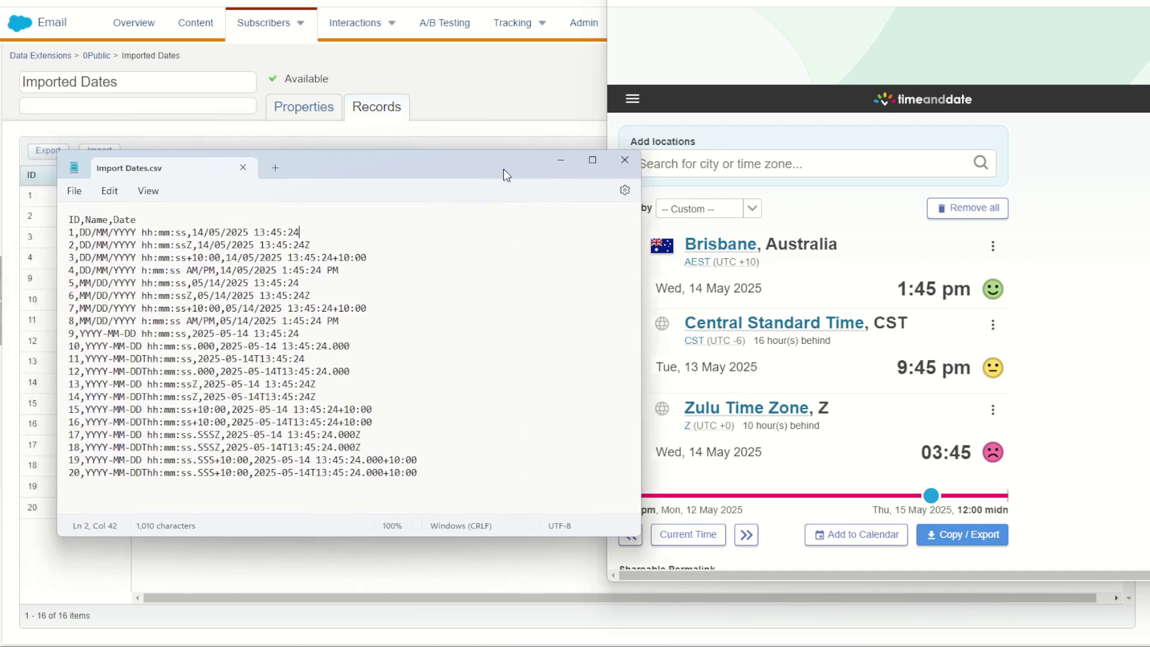
{"action": "left_click_drag", "start_coordinate": [300, 232], "coordinate": [193, 234]}
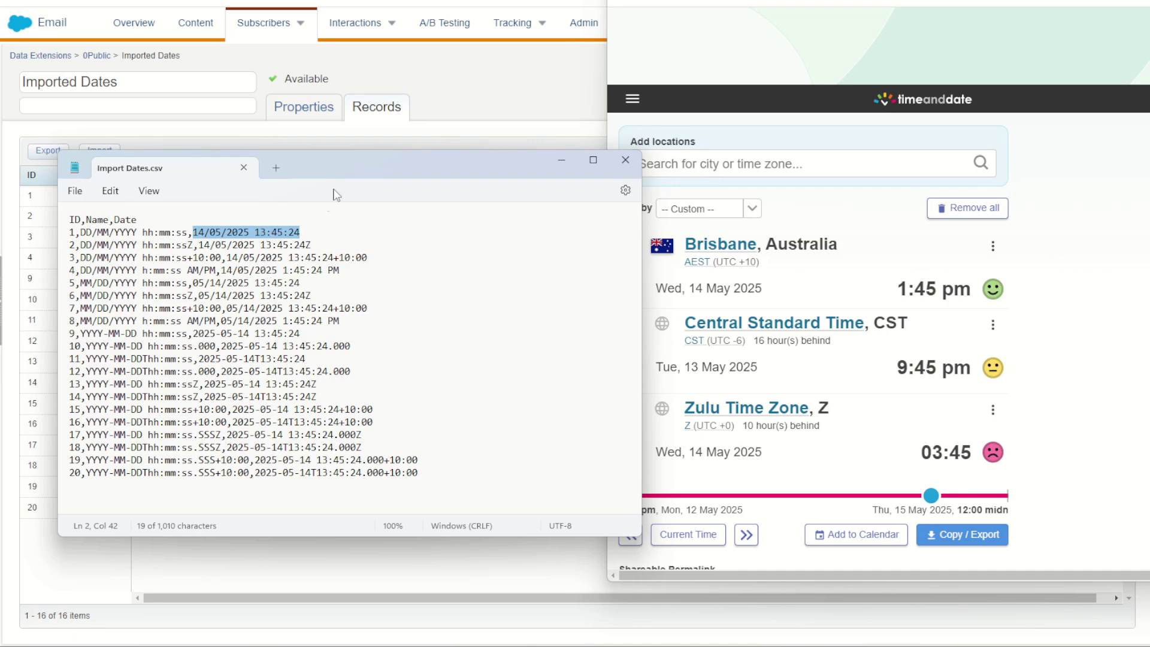
{"action": "left_click_drag", "start_coordinate": [486, 171], "coordinate": [0, 167]}
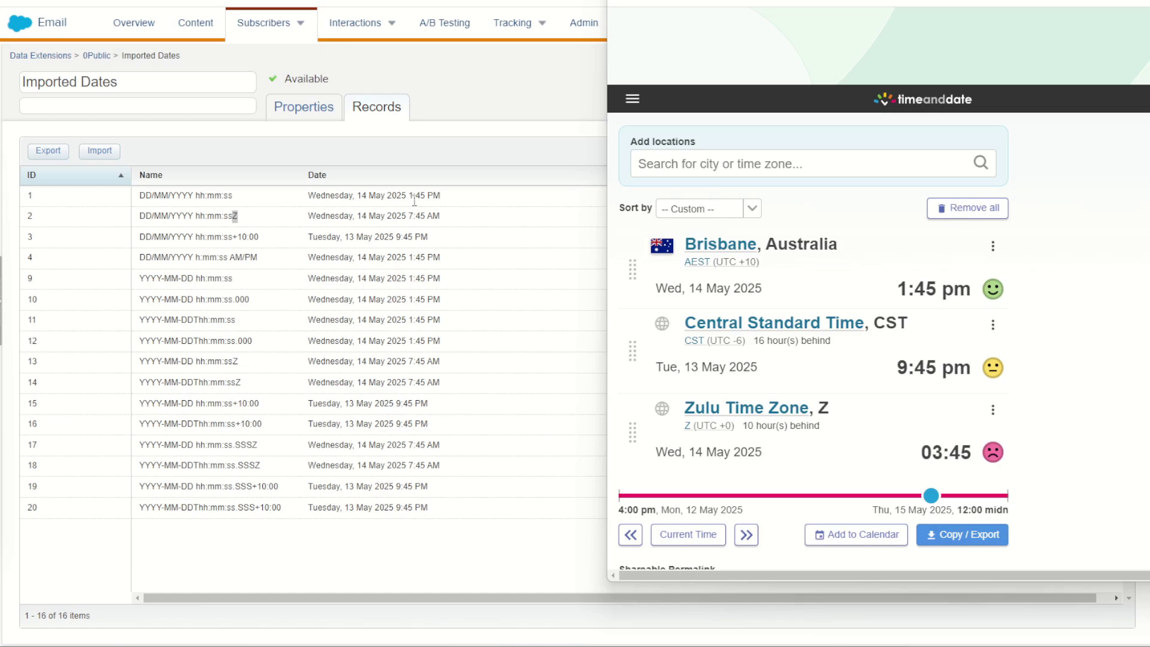
{"action": "left_click", "coordinate": [390, 218]}
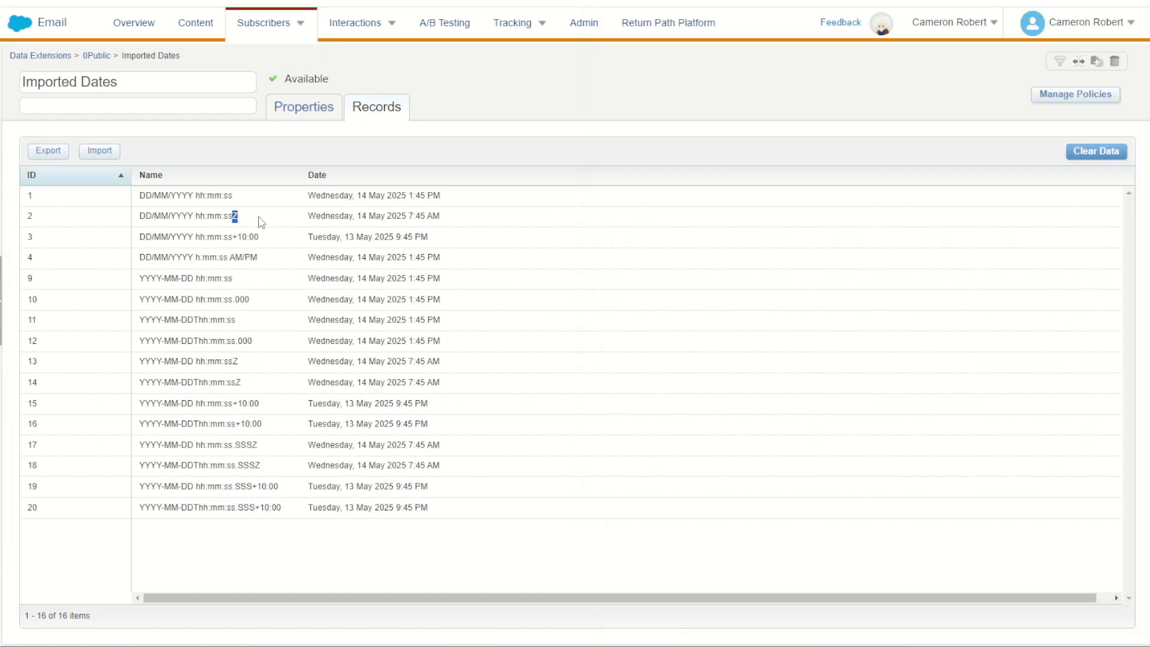
Step: Compare the imported DD/MM/YYYY hh:mm:ssZ record with the Zulu and Central Standard Time entries on timeanddate
{"action": "key", "text": "alt+Tab"}
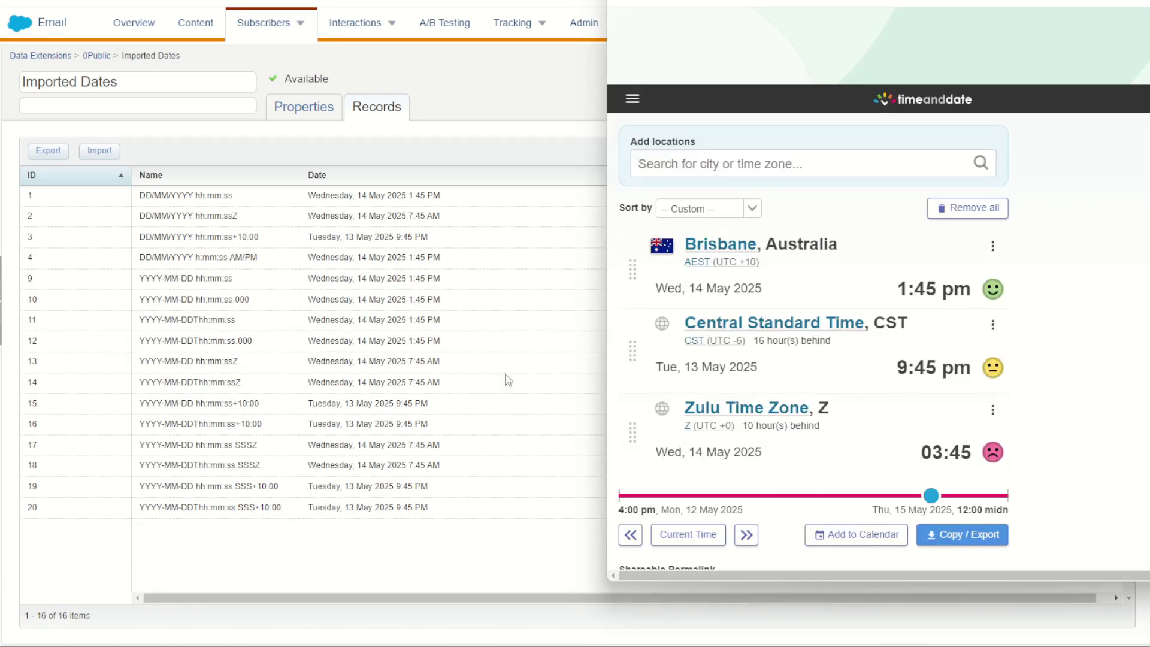
{"action": "left_click", "coordinate": [235, 219]}
{"action": "left_click_drag", "start_coordinate": [233, 217], "coordinate": [181, 215]}
{"action": "left_click", "coordinate": [245, 222]}
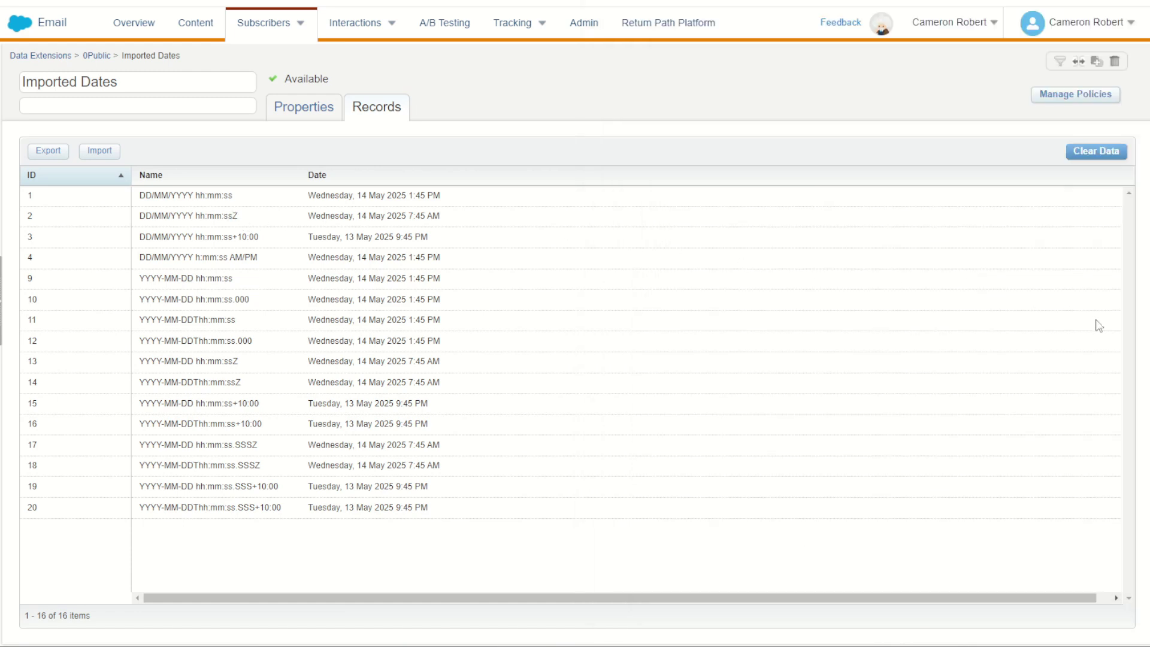
{"action": "key", "text": "alt+Tab"}
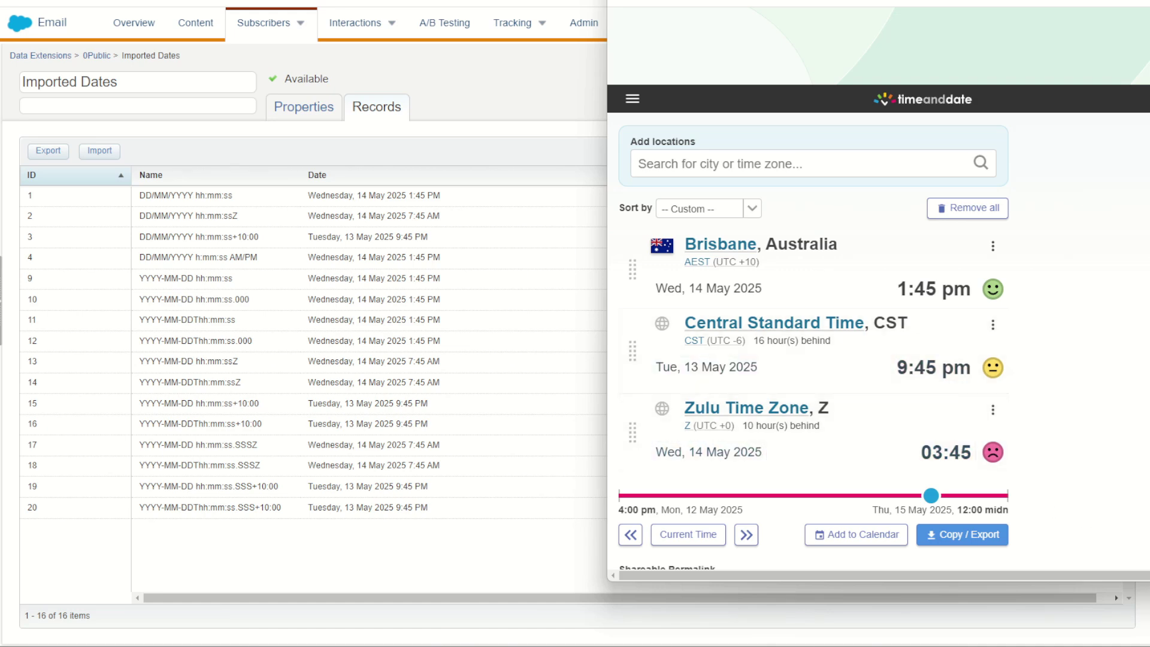
Step: Compare the time in row 2 of Import Dates.csv with its imported record
{"action": "key", "text": "alt+Tab"}
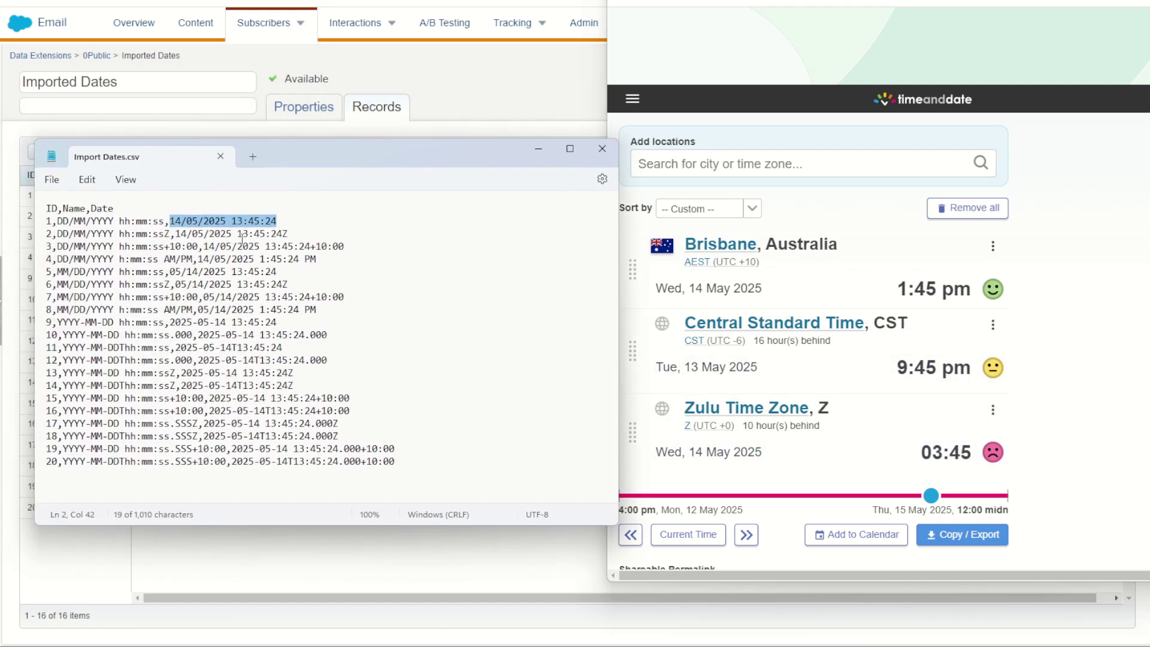
{"action": "left_click_drag", "start_coordinate": [237, 234], "coordinate": [281, 234]}
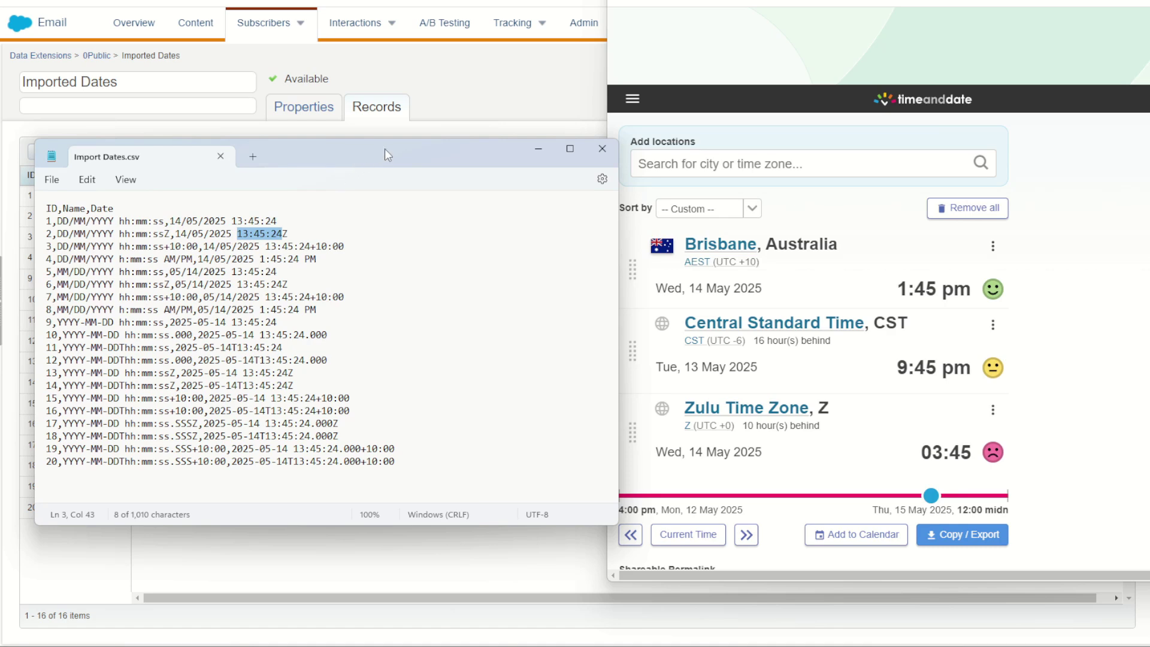
{"action": "key", "text": "alt+Tab"}
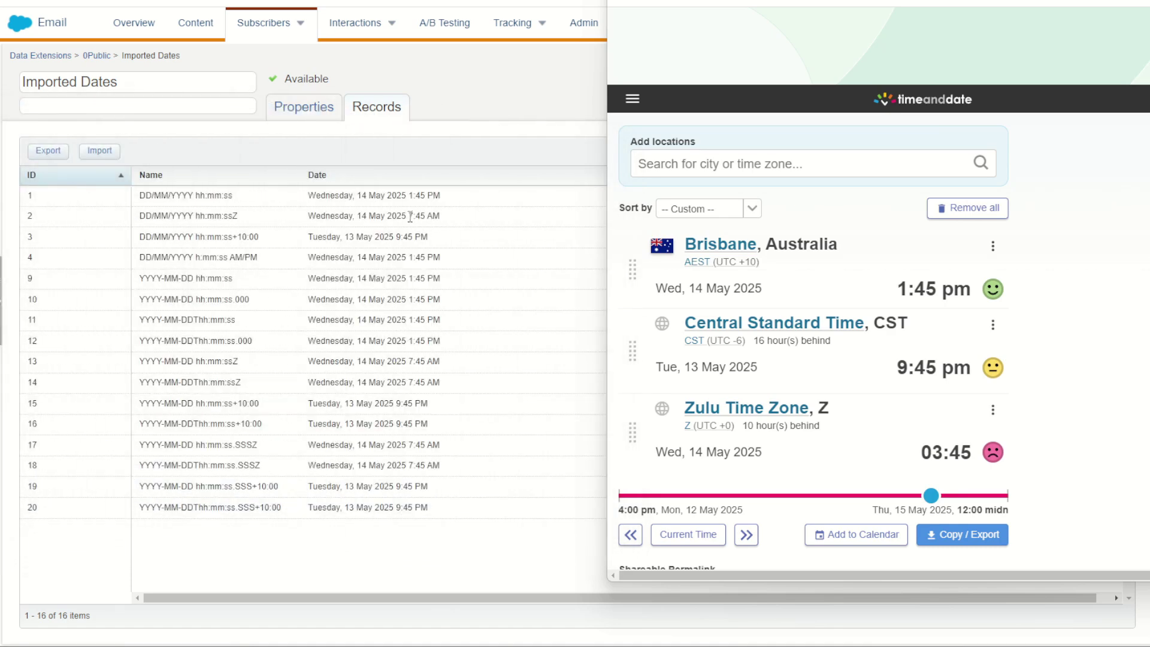
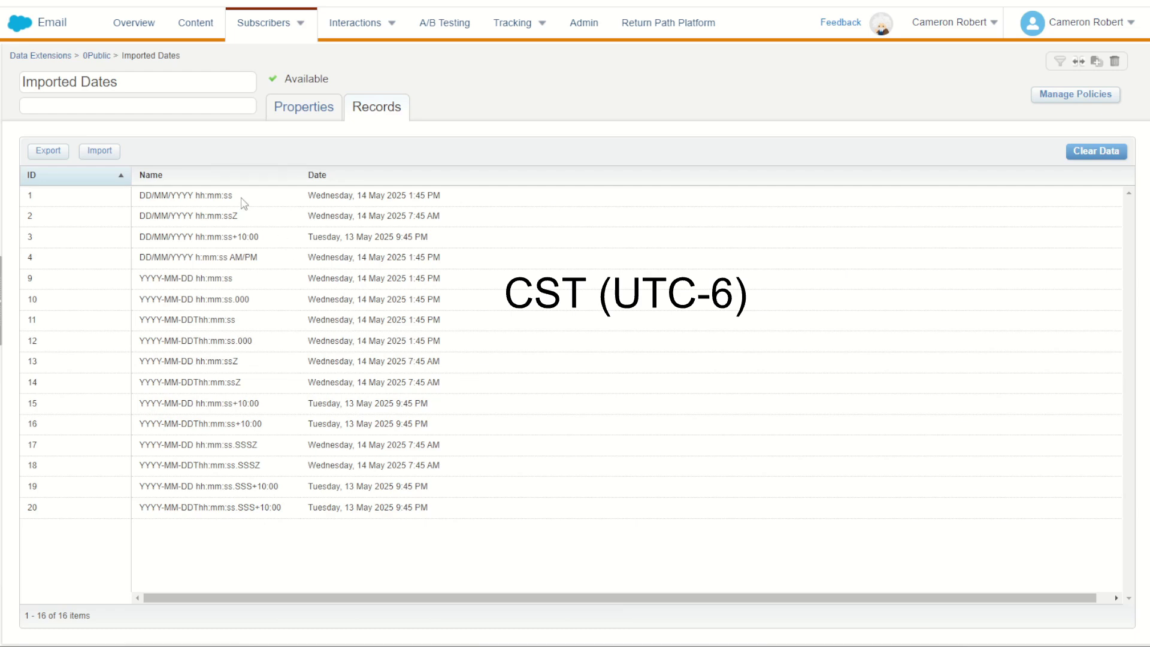
Step: Examine the time zone suffixes in the names of records 1 to 3: no offset, Z and +10:00
{"action": "left_click_drag", "start_coordinate": [233, 195], "coordinate": [138, 195]}
{"action": "left_click", "coordinate": [186, 211]}
{"action": "left_click_drag", "start_coordinate": [232, 216], "coordinate": [238, 215]}
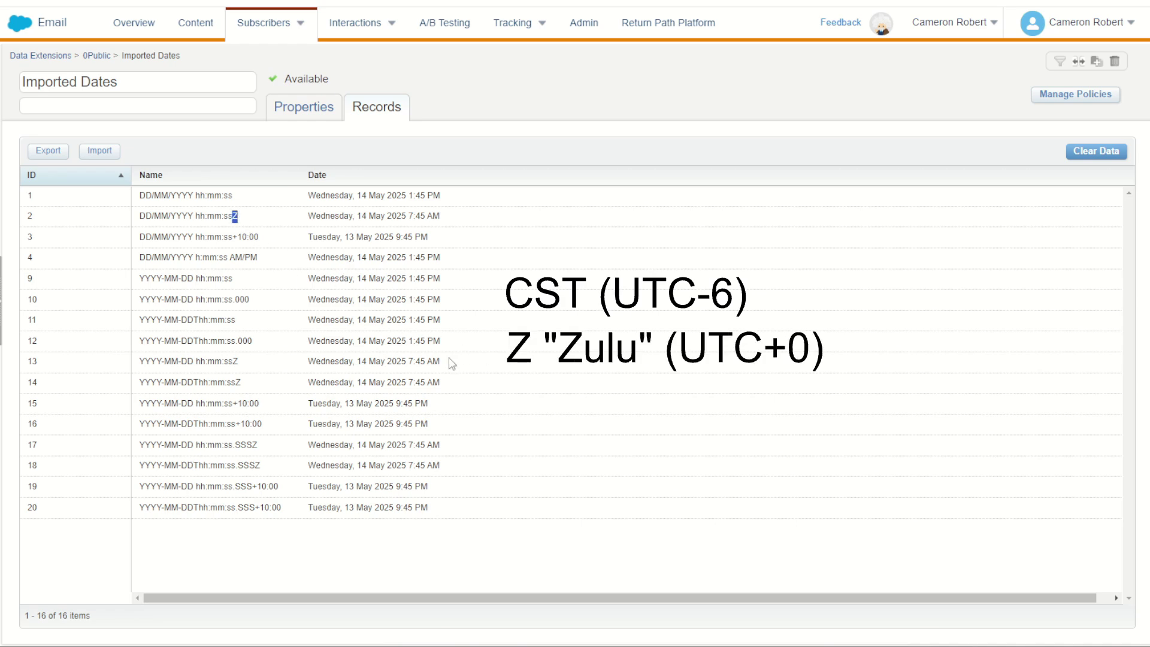
{"action": "left_click", "coordinate": [469, 332]}
{"action": "left_click_drag", "start_coordinate": [233, 236], "coordinate": [260, 237]}
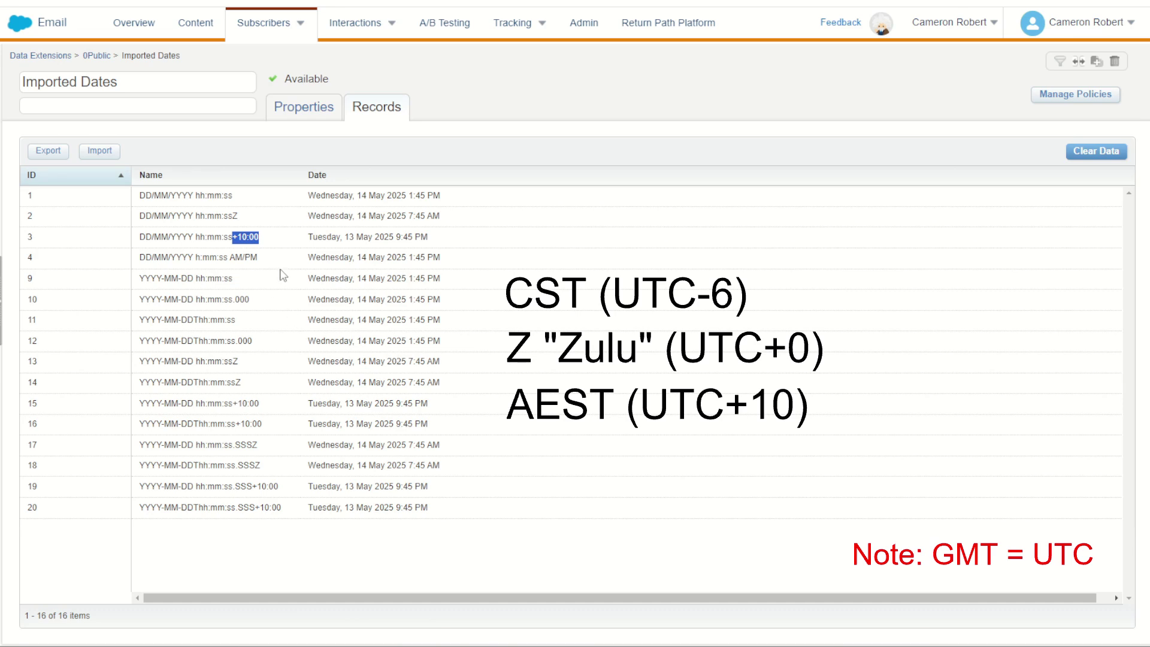
{"action": "left_click_drag", "start_coordinate": [238, 237], "coordinate": [284, 246]}
{"action": "left_click", "coordinate": [489, 286]}
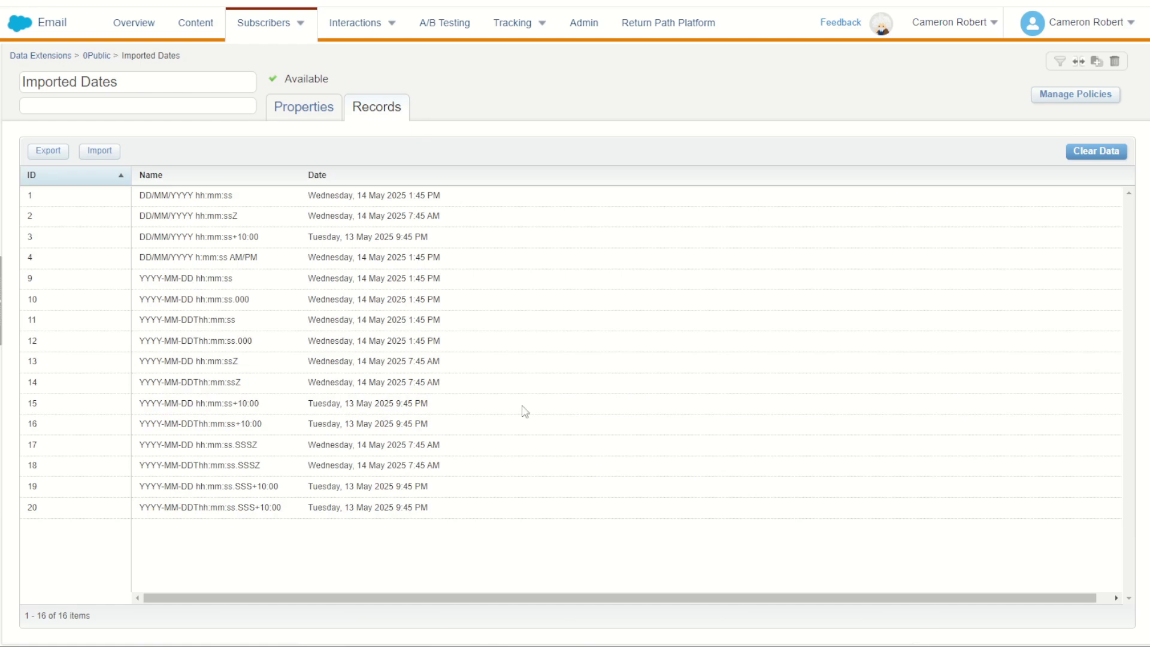
Step: Export the Imported Dates records and place the exported file beside the records list
{"action": "left_click", "coordinate": [48, 152]}
{"action": "left_click_drag", "start_coordinate": [1149, 200], "coordinate": [703, 187]}
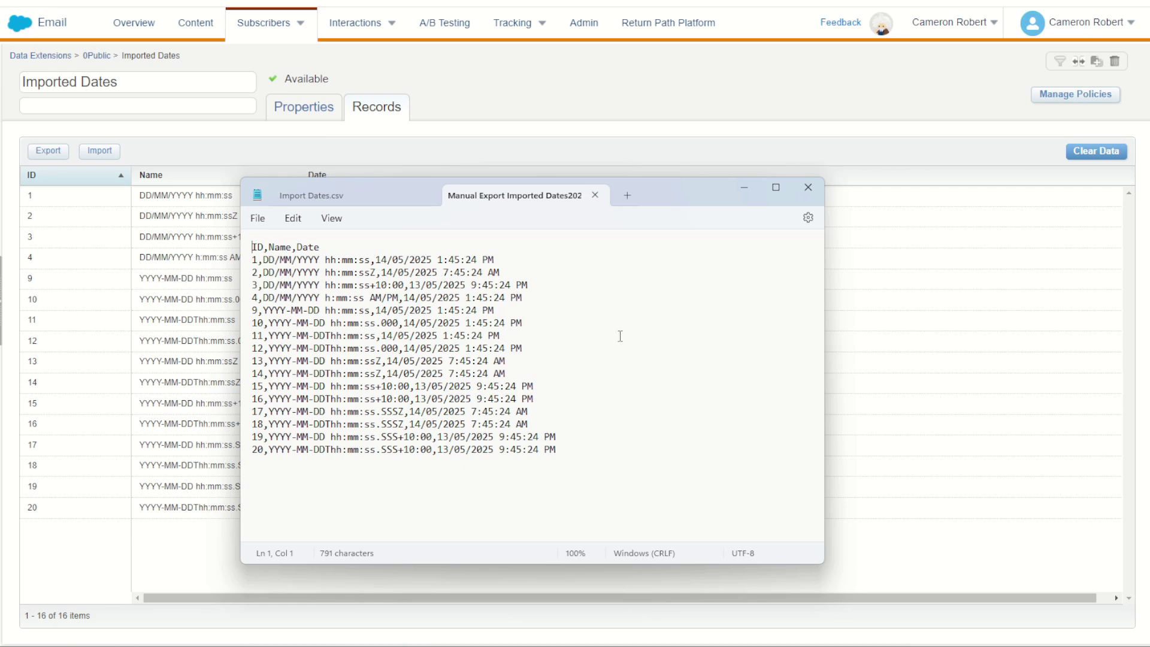
{"action": "left_click_drag", "start_coordinate": [657, 190], "coordinate": [904, 177]}
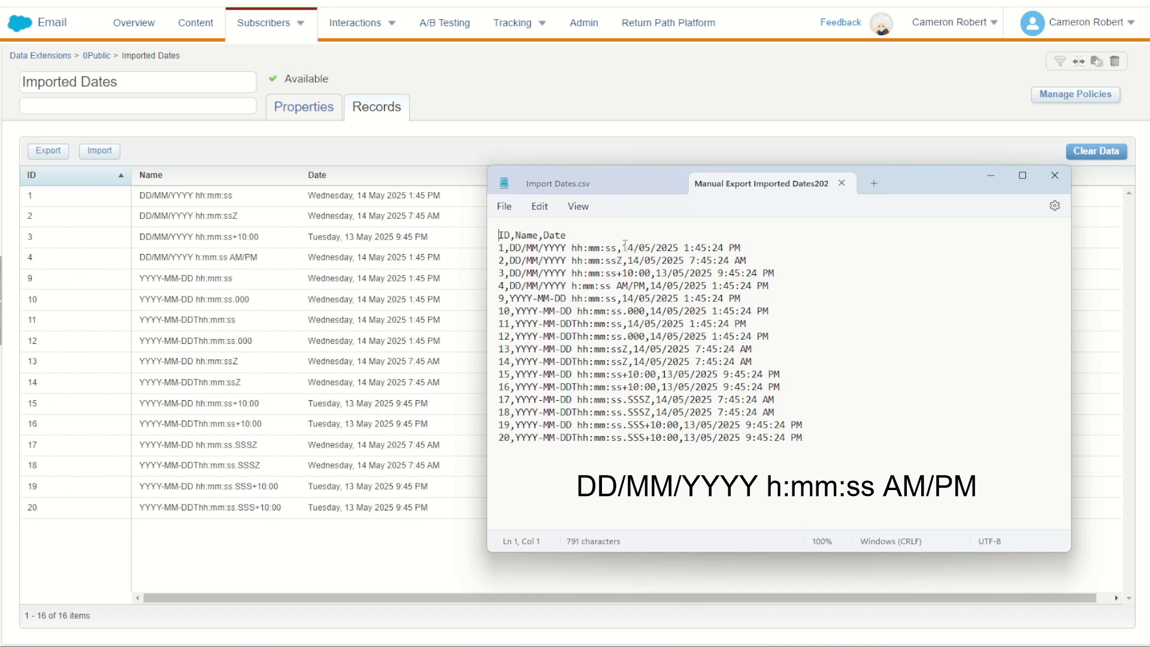
Step: Compare the date and time format of rows 1 and 2 in the manual export with the records
{"action": "left_click_drag", "start_coordinate": [683, 248], "coordinate": [729, 262]}
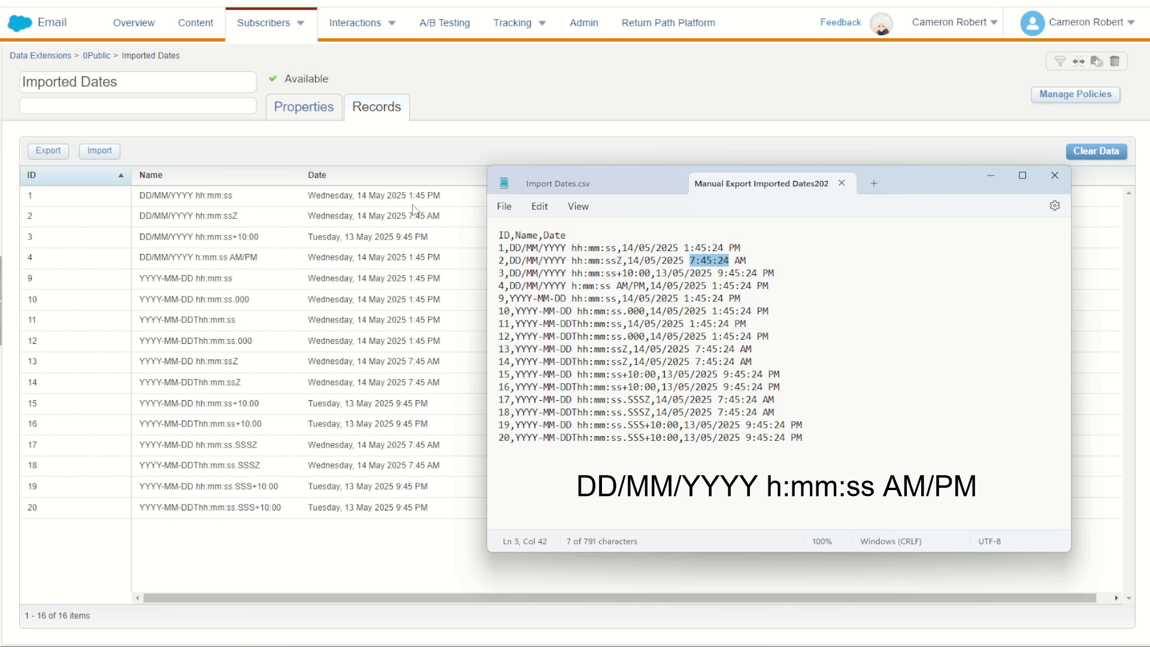
{"action": "left_click_drag", "start_coordinate": [499, 248], "coordinate": [623, 248]}
{"action": "mouse_move", "coordinate": [742, 248]}
{"action": "left_mouse_down"}
{"action": "mouse_move", "coordinate": [623, 248]}
{"action": "mouse_move", "coordinate": [747, 259]}
{"action": "left_mouse_up"}
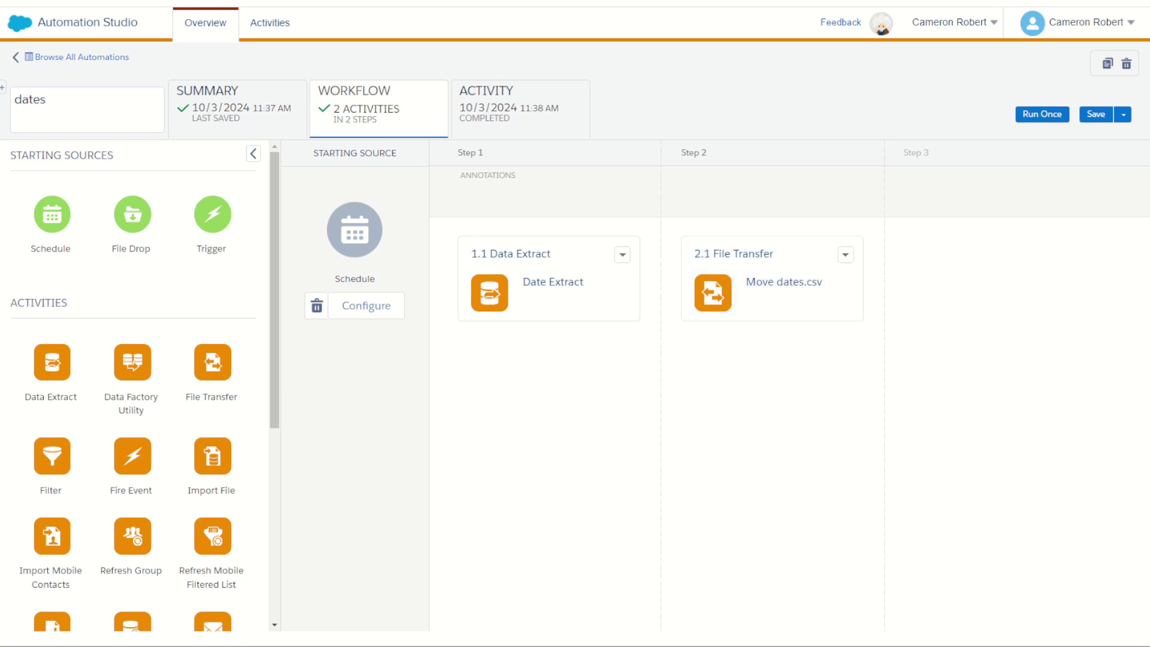
Step: Place the extracted Dates.csv beside the imported records and examine the date format of its first two rows
{"action": "key", "text": "alt+Tab"}
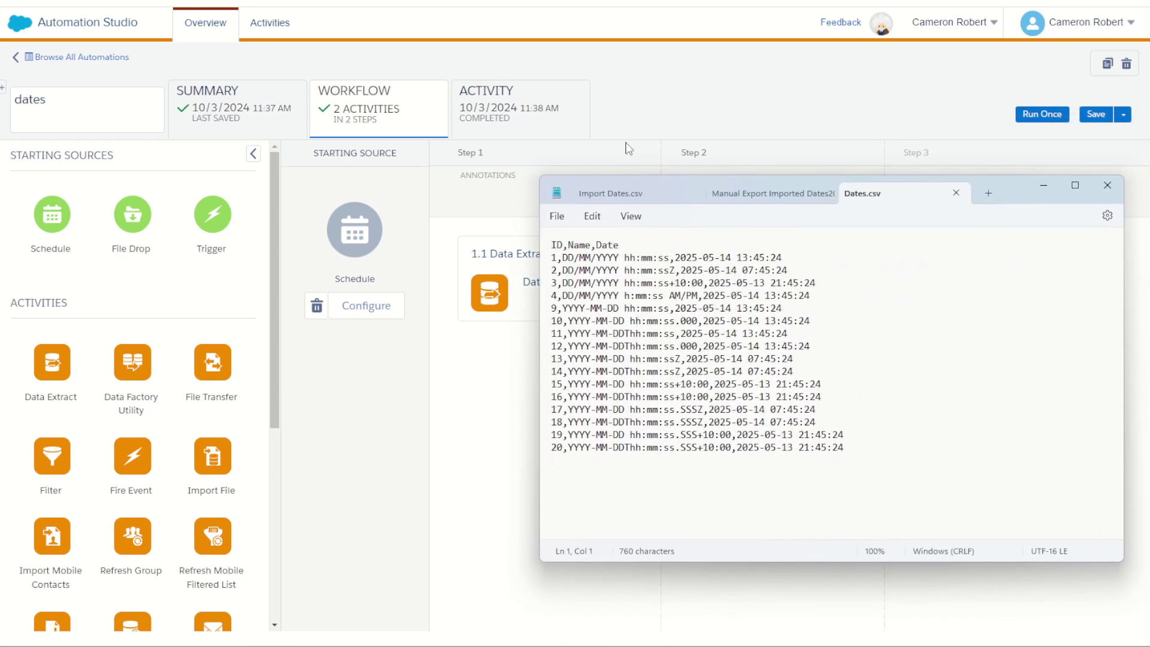
{"action": "key", "text": "alt+Tab"}
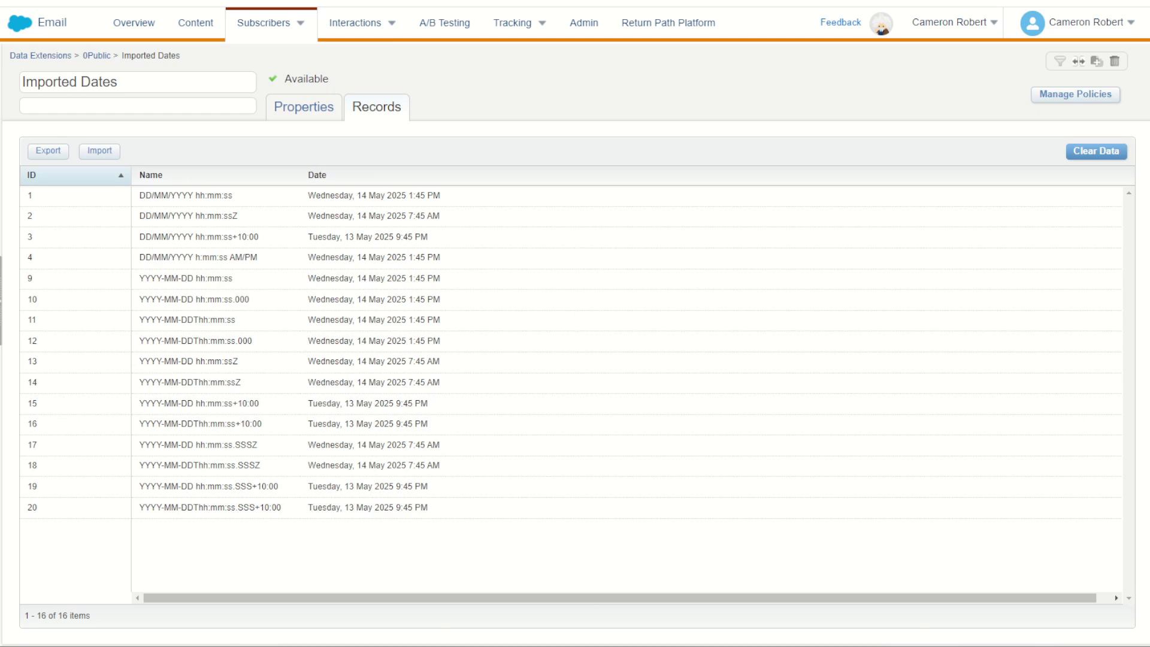
{"action": "key", "text": "alt+Tab"}
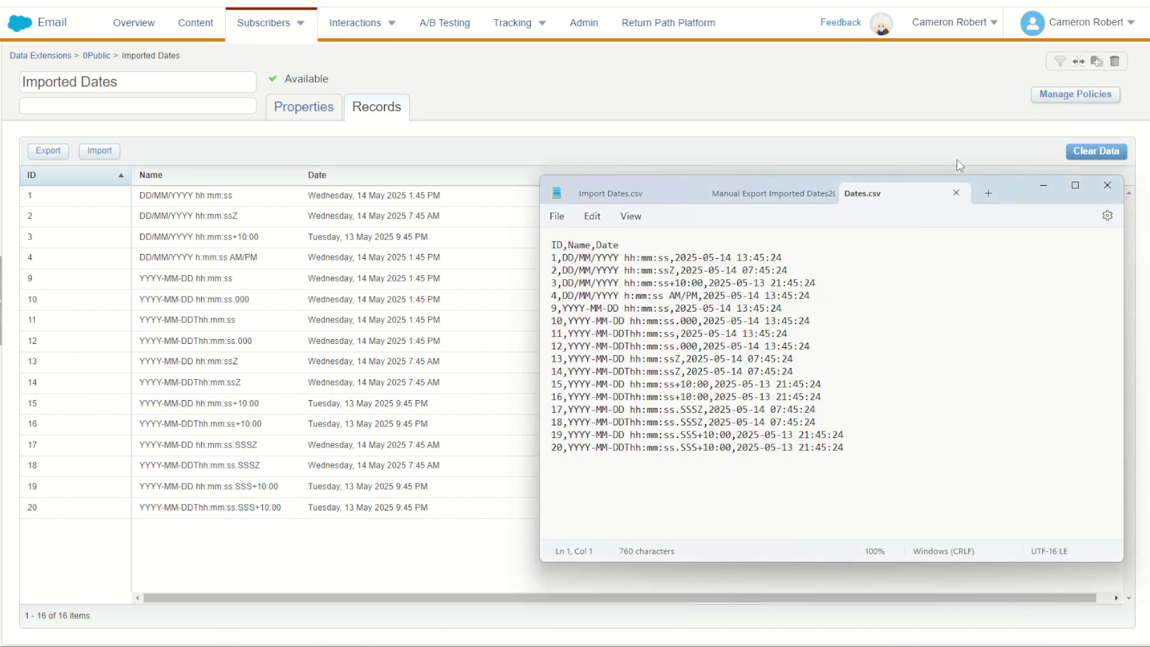
{"action": "left_click_drag", "start_coordinate": [1007, 191], "coordinate": [1006, 164]}
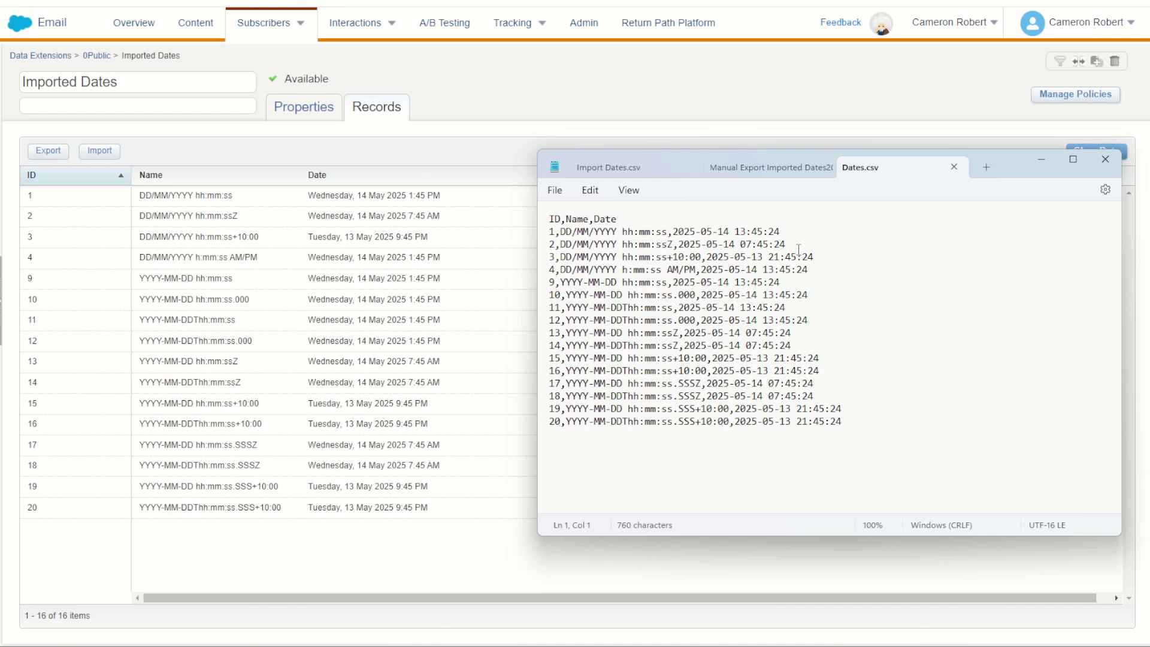
{"action": "left_click_drag", "start_coordinate": [695, 233], "coordinate": [745, 231]}
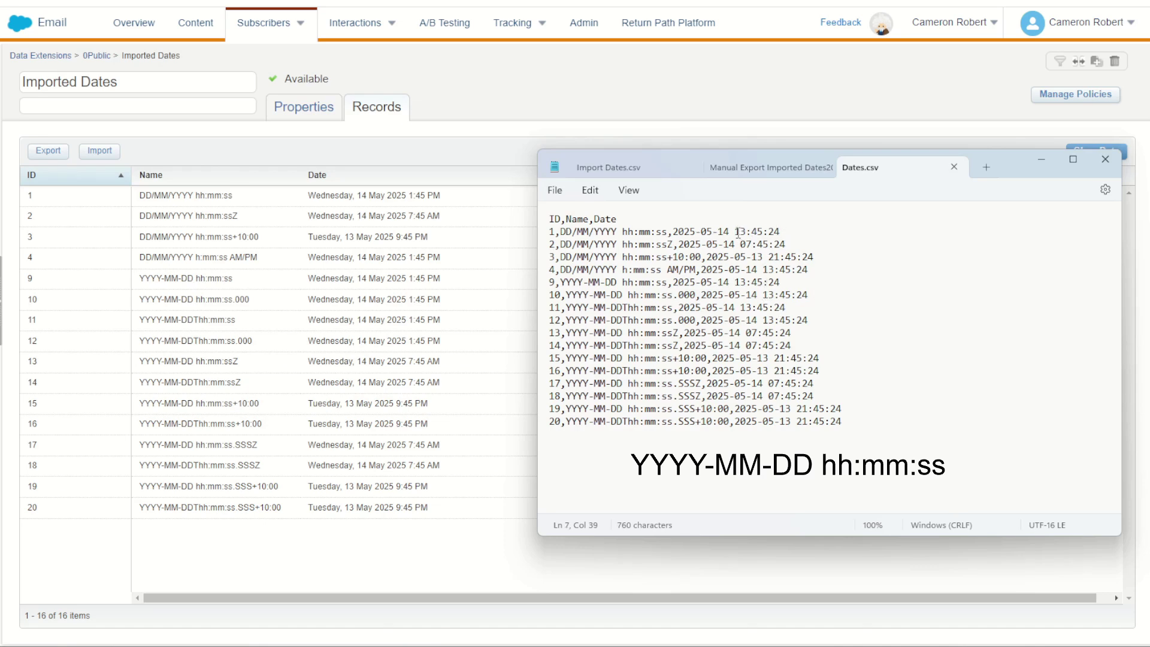
{"action": "left_click_drag", "start_coordinate": [741, 244], "coordinate": [756, 248]}
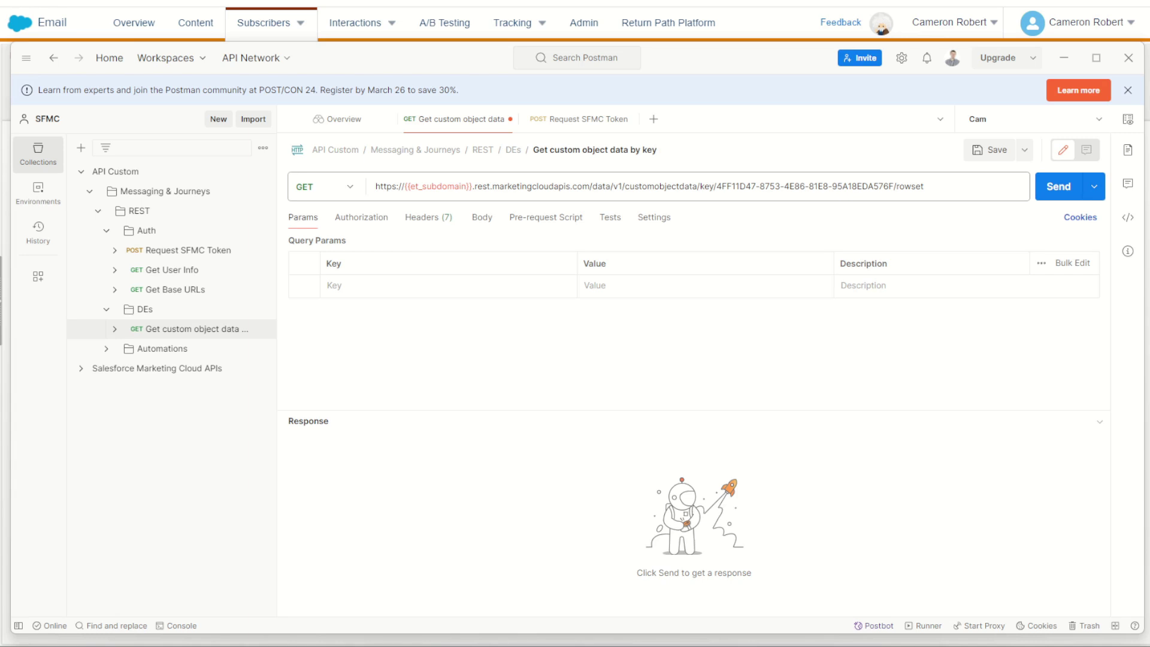
Step: Send the Get custom object data by key request in Postman and find the item with id 1 in the response
{"action": "left_click", "coordinate": [1057, 186]}
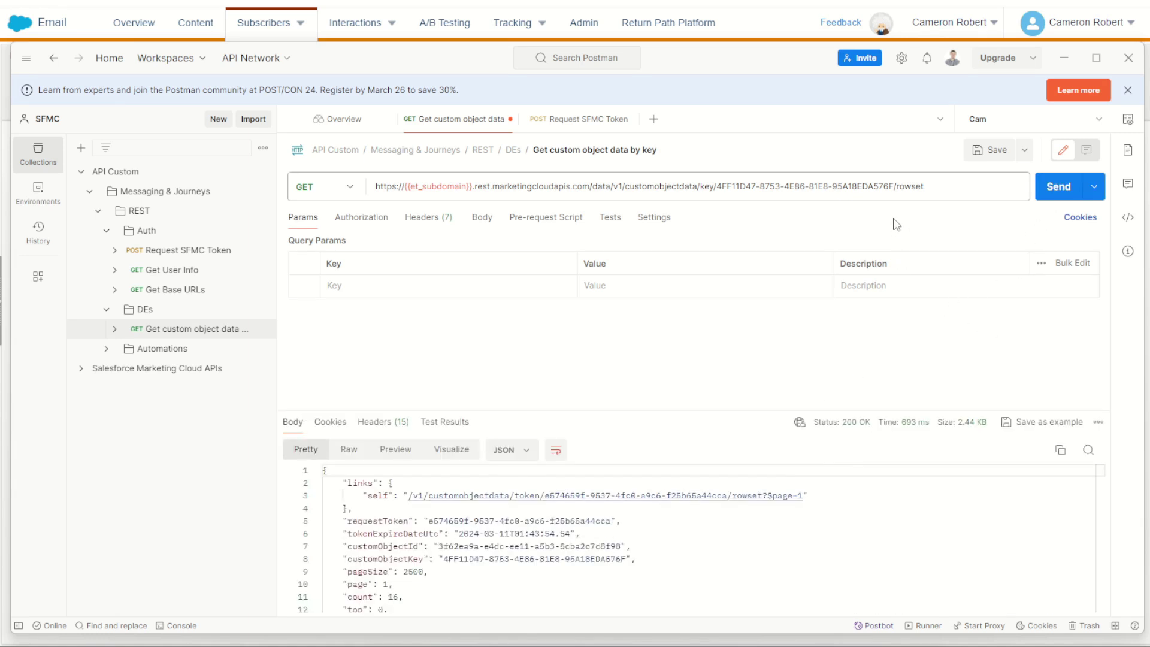
{"action": "scroll", "coordinate": [446, 552], "scroll_direction": "down", "scroll_amount": 1}
{"action": "left_click", "coordinate": [389, 561]}
{"action": "scroll", "coordinate": [389, 561], "scroll_direction": "down", "scroll_amount": 3}
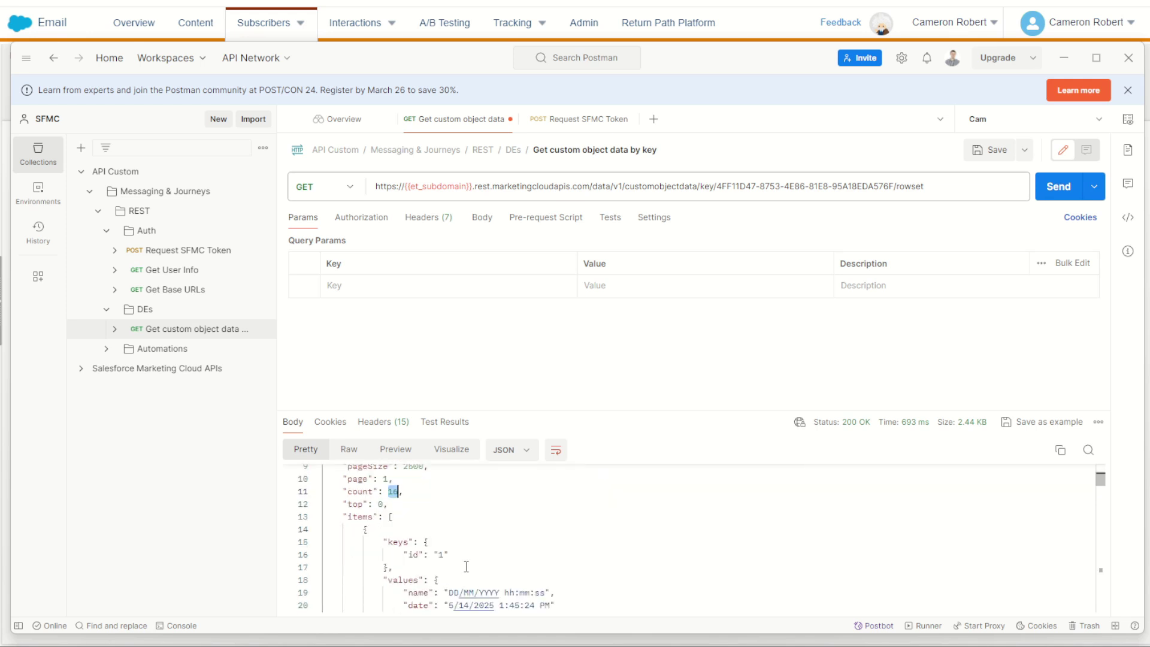
{"action": "scroll", "coordinate": [440, 539], "scroll_direction": "down", "scroll_amount": 1}
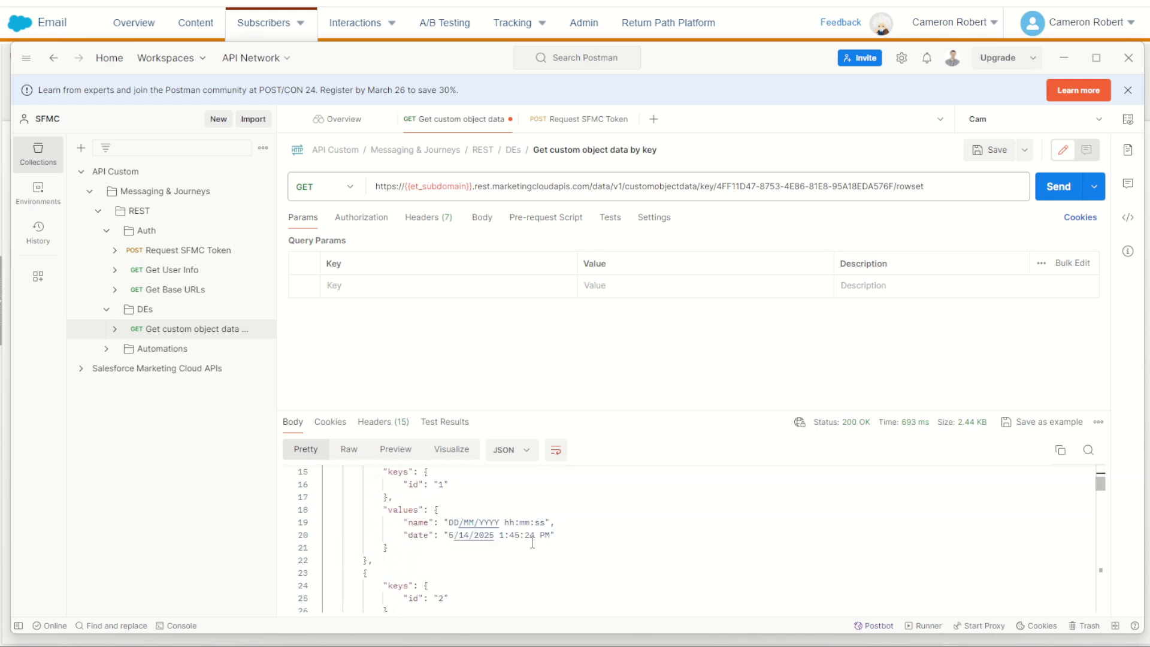
{"action": "double_click", "coordinate": [441, 485]}
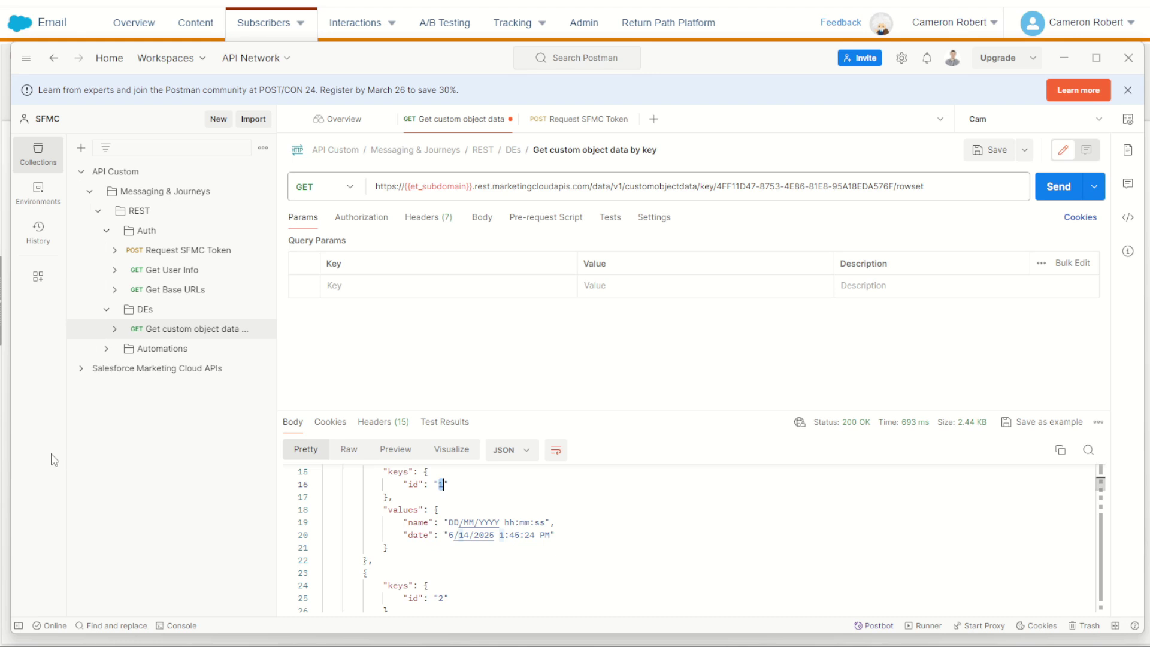
Step: Narrow Postman to show the imported records beside it and examine the name and date values of item 1
{"action": "left_click_drag", "start_coordinate": [9, 459], "coordinate": [497, 457]}
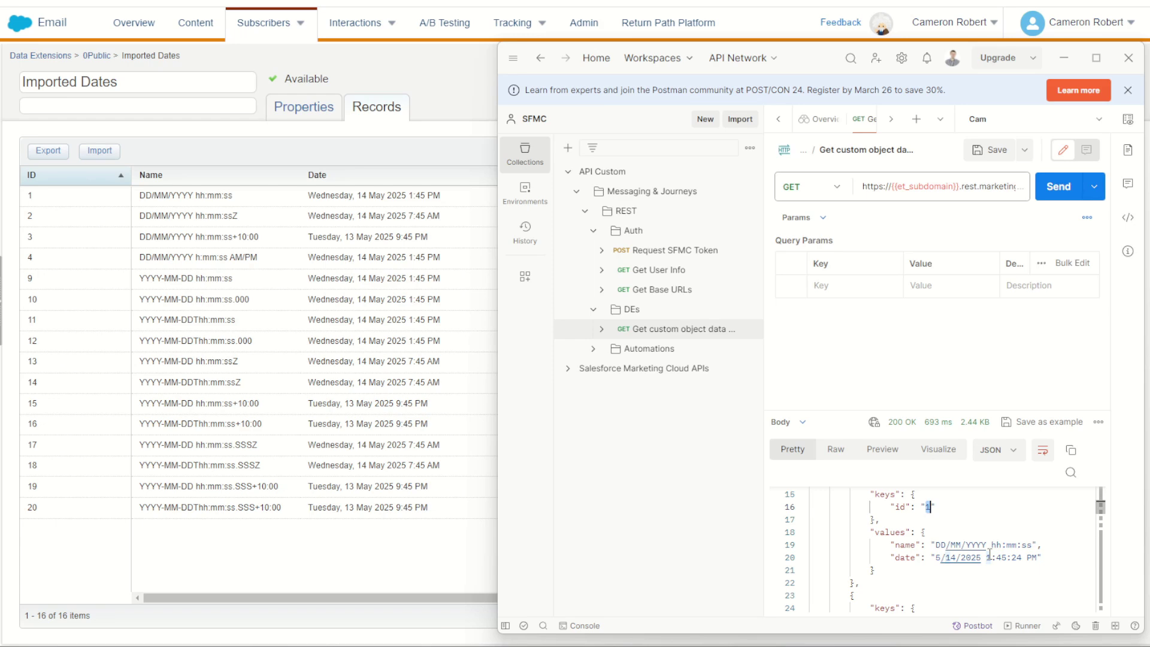
{"action": "left_click", "coordinate": [904, 544]}
{"action": "left_click_drag", "start_coordinate": [904, 545], "coordinate": [1028, 545]}
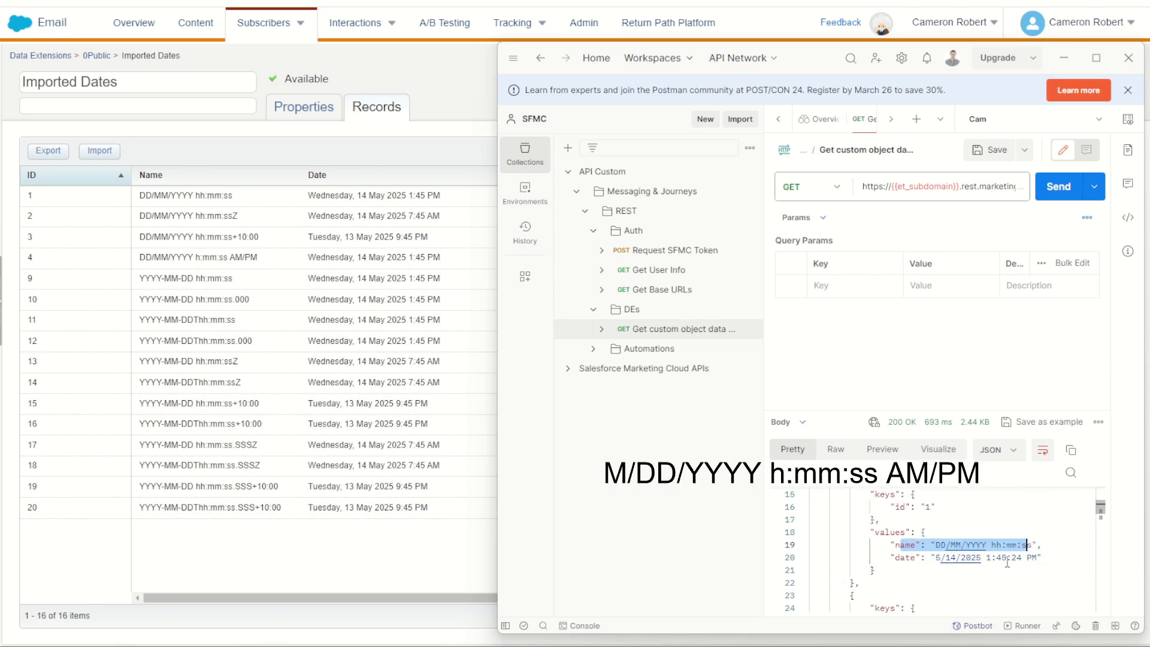
{"action": "left_click", "coordinate": [988, 558]}
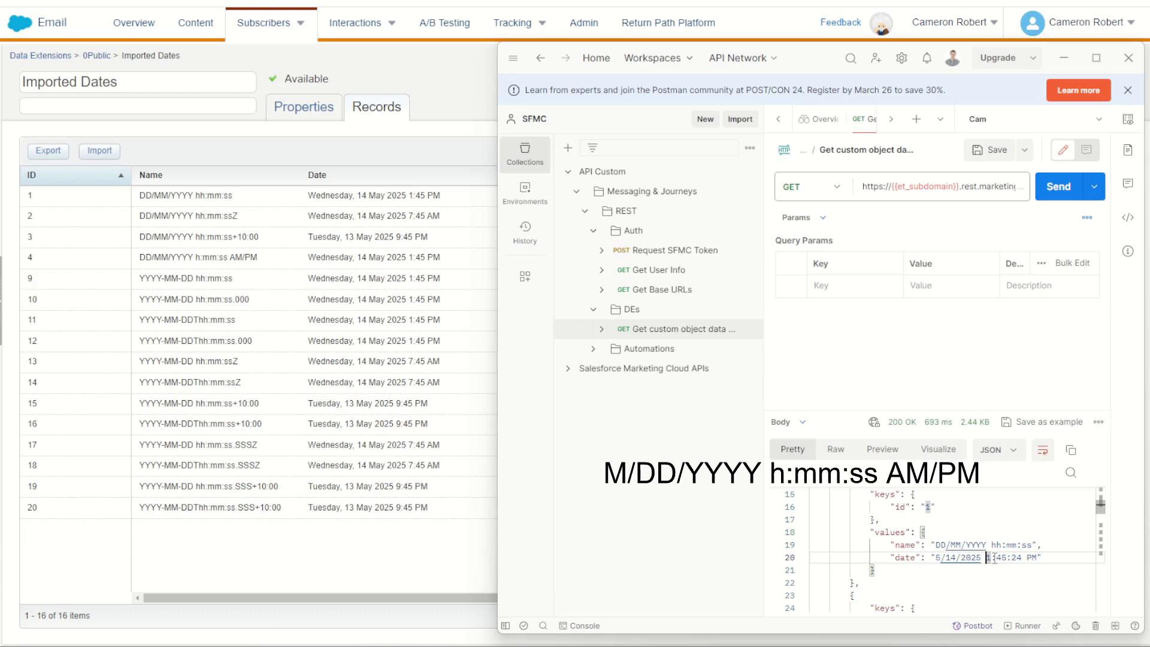